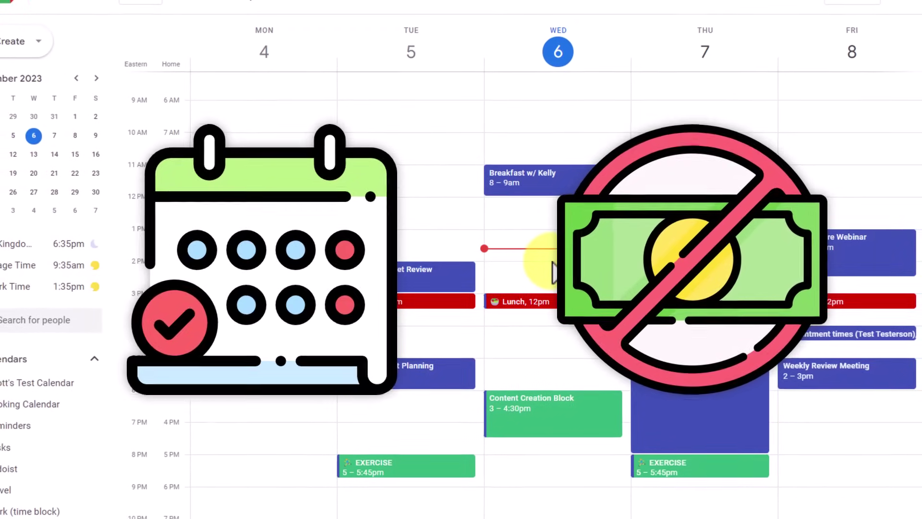
- Start setting up an appointment schedule from the Tuesday, September 5, 9:00am–10:00am slot
click(553, 261)
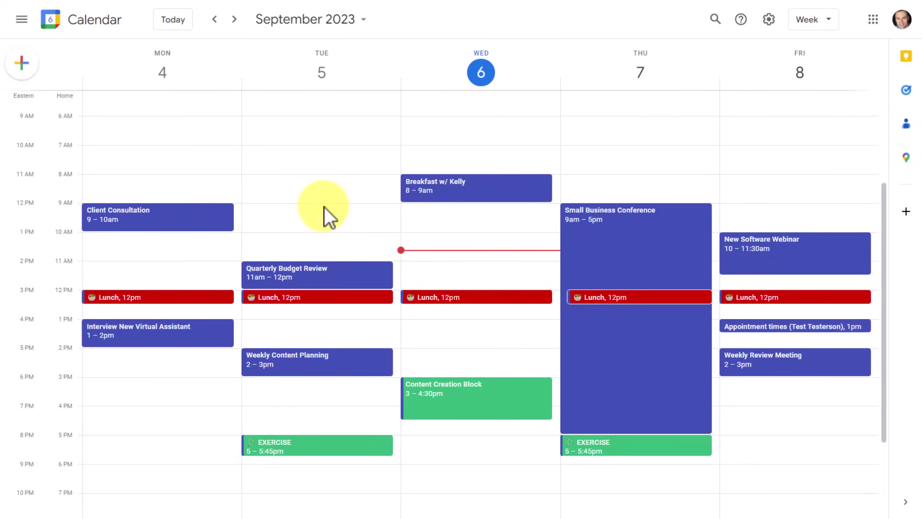
click(325, 206)
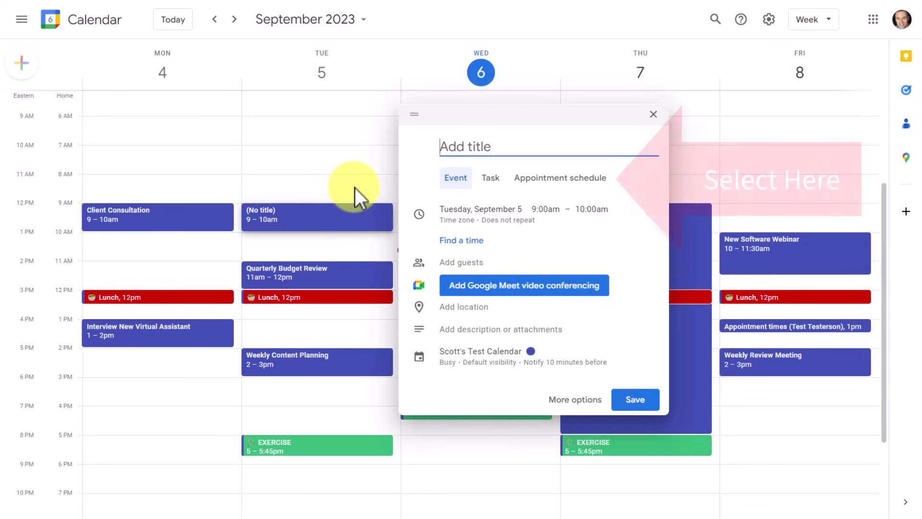
click(560, 178)
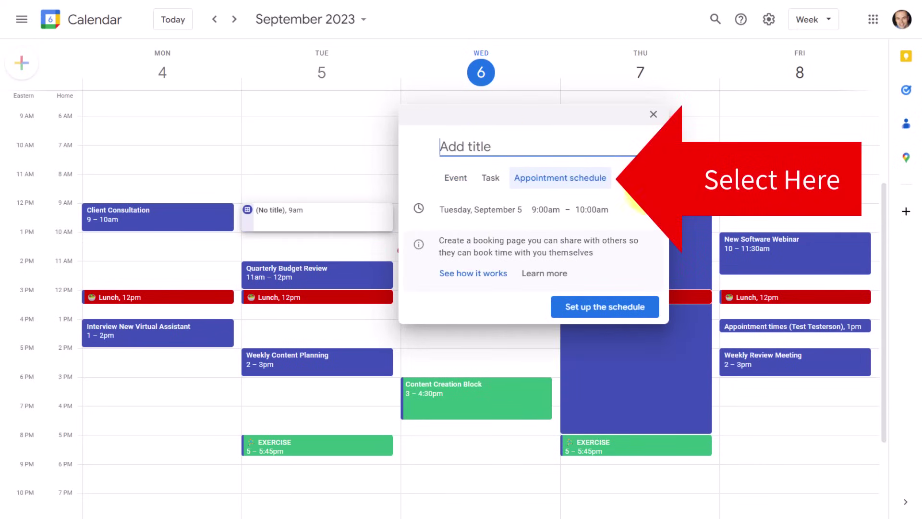
click(602, 311)
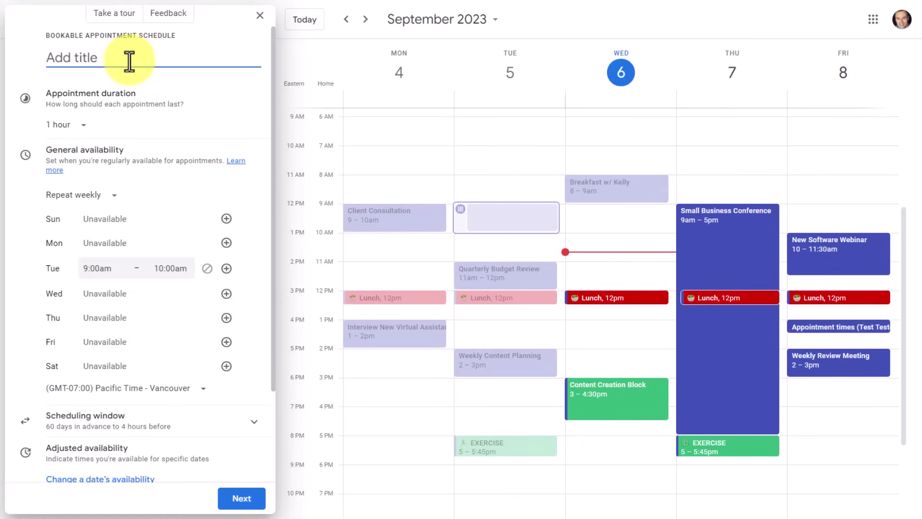
- Title the schedule as a 1:1 with the host's first name and choose a 1 hour appointment duration
text(1:1 with Scott)
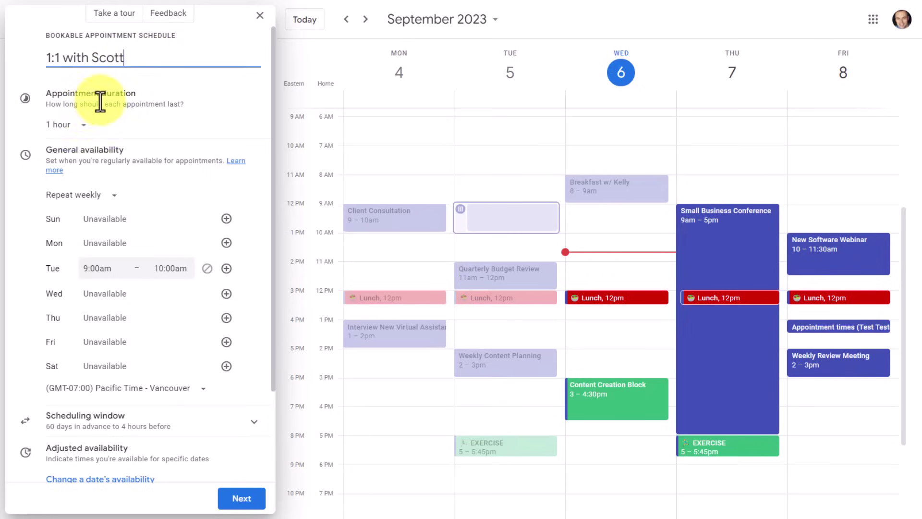
click(85, 127)
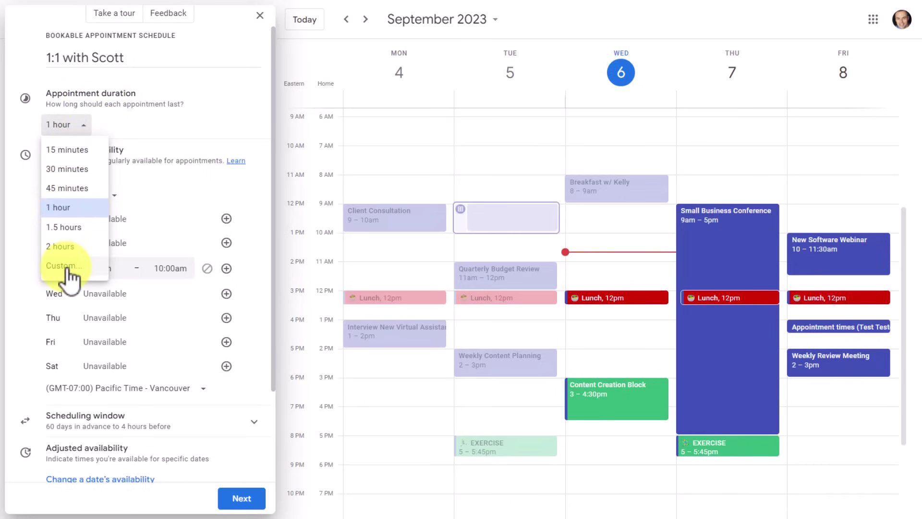
click(61, 207)
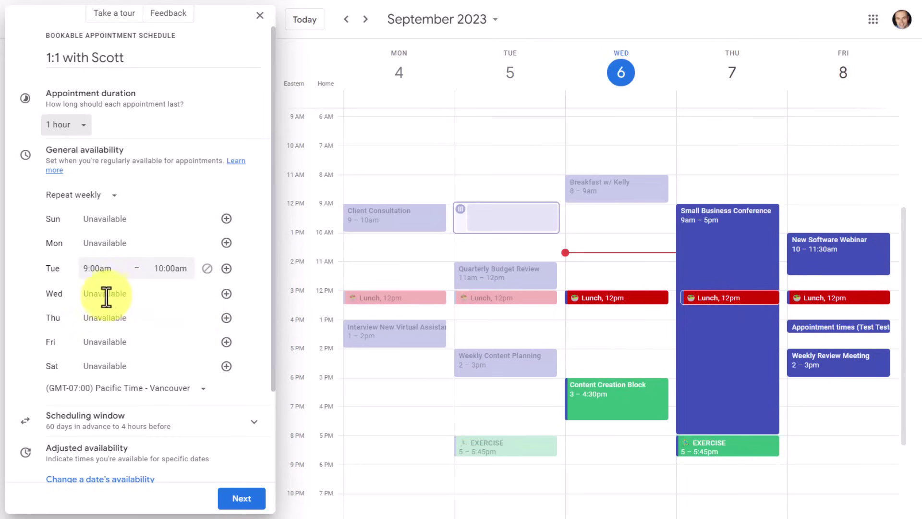
- Add Wednesday to the general availability with hours from 12:30pm to 3:00pm
click(228, 295)
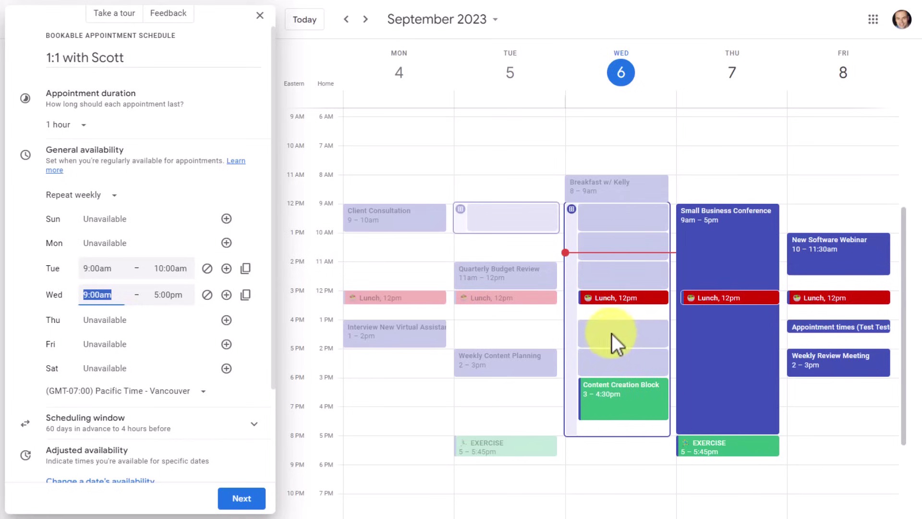
click(101, 294)
scroll(136, 370, down, 5)
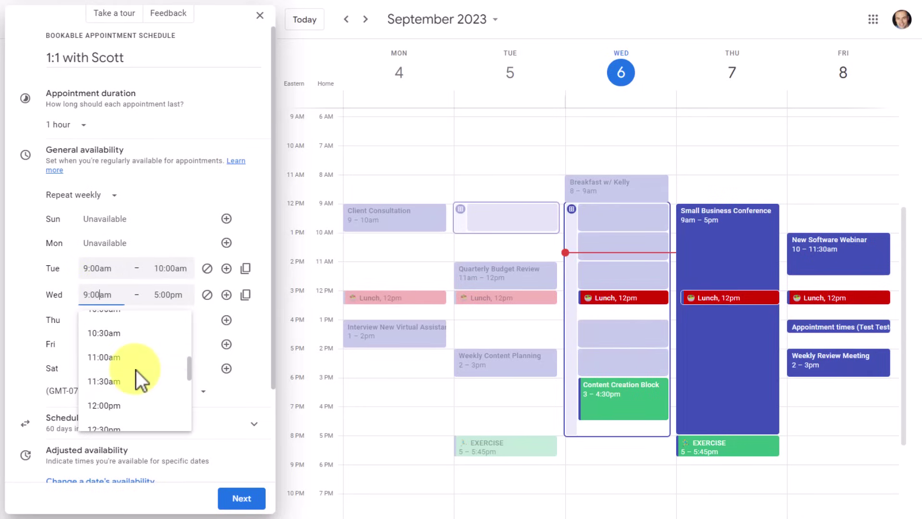
click(99, 321)
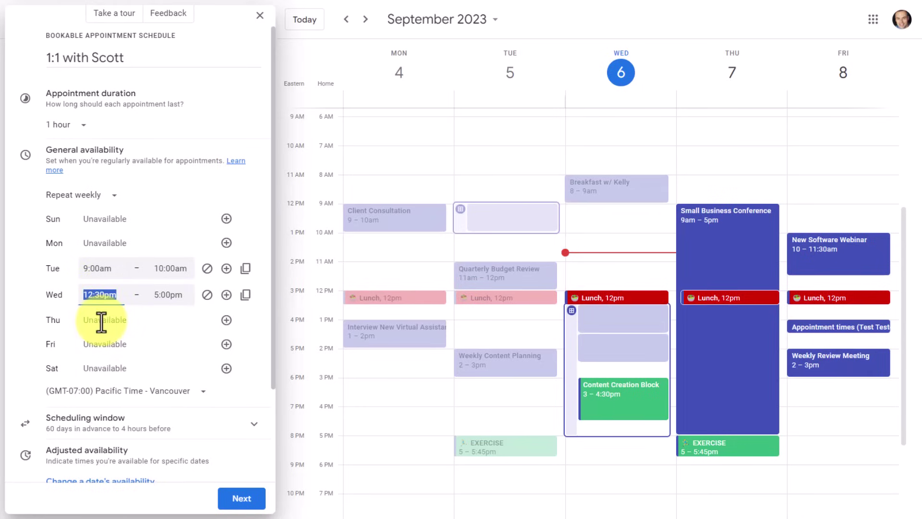
click(166, 294)
scroll(177, 354, up, 3)
click(173, 327)
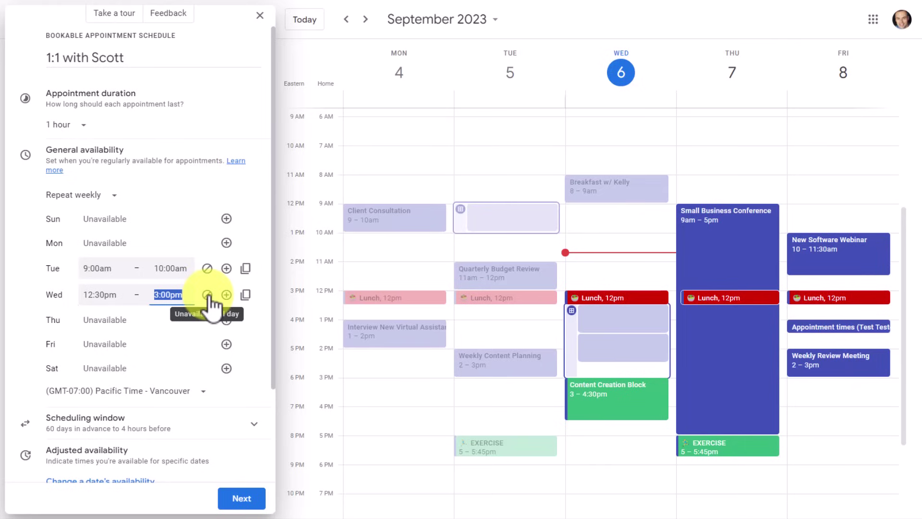
- Replace Tuesday's hours and add Friday by copying Wednesday's 12:30pm–3:00pm availability to the other available days
click(208, 270)
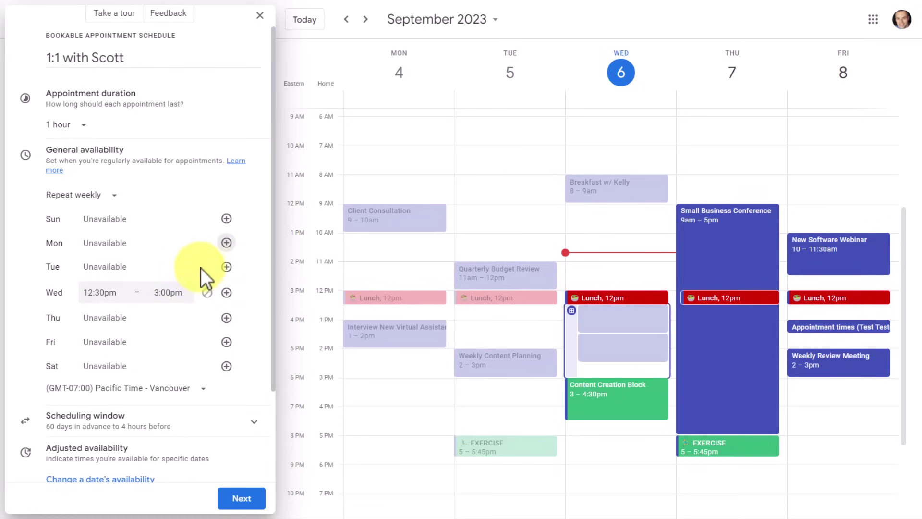
click(227, 268)
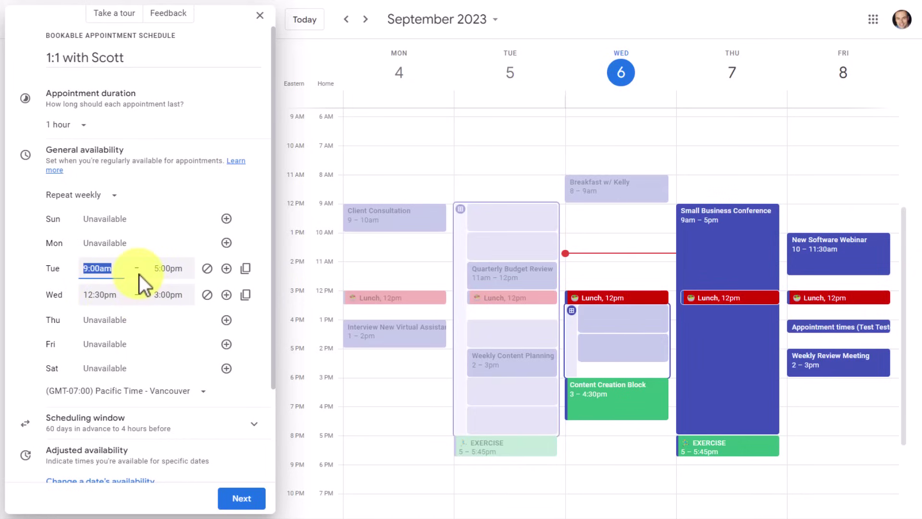
click(246, 295)
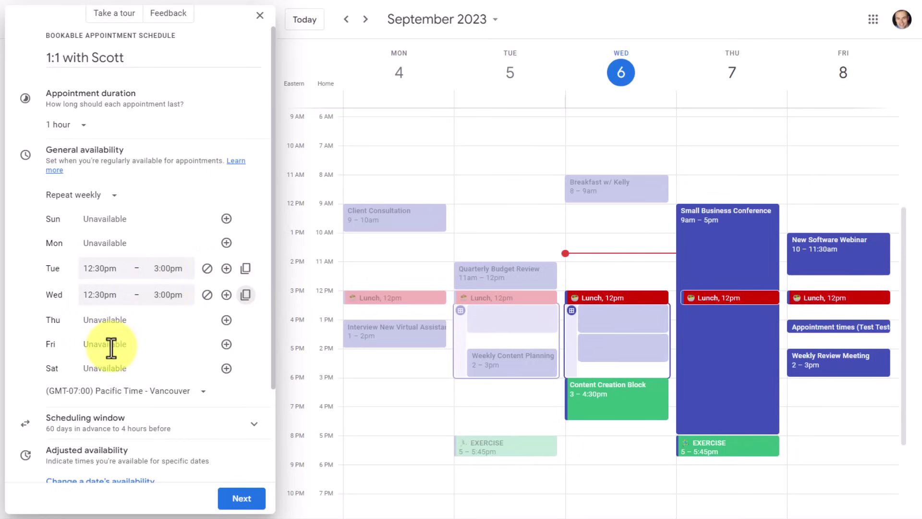
click(226, 344)
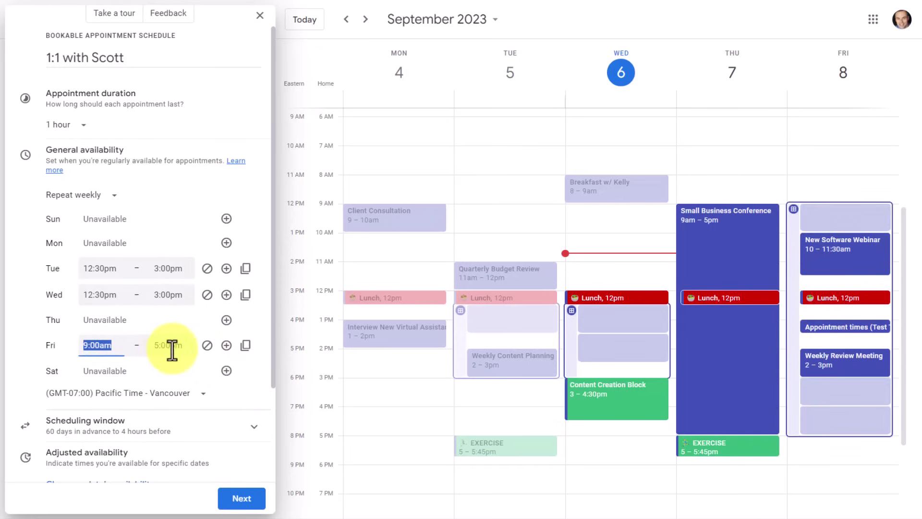
click(246, 295)
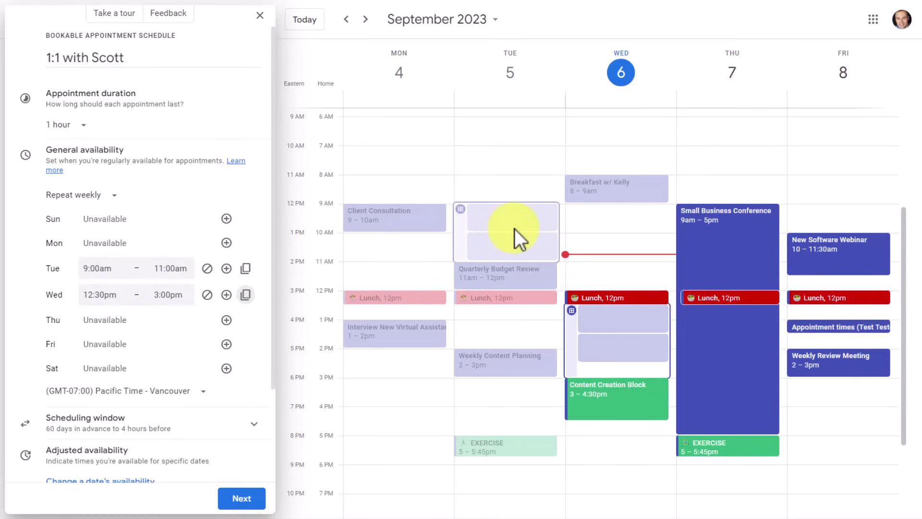
- Add a second Tuesday availability period from 3:00pm to 5:00pm
click(500, 364)
click(505, 410)
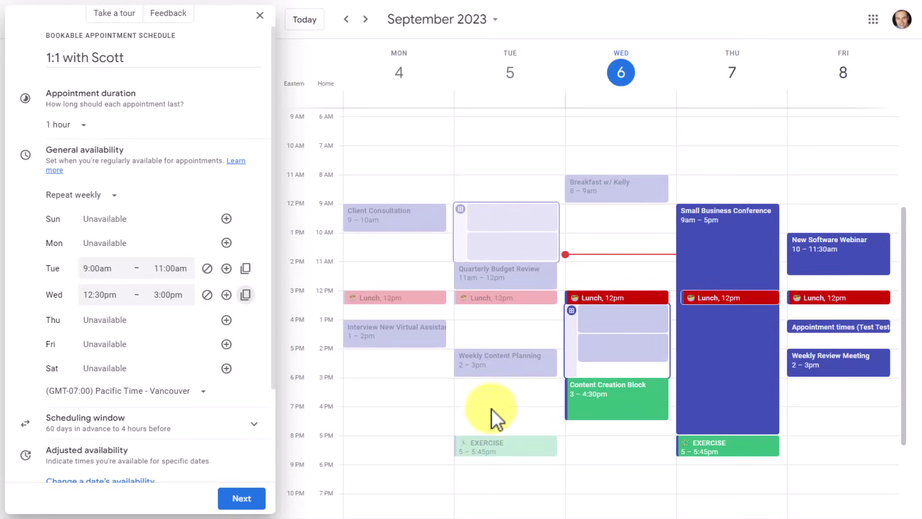
click(226, 269)
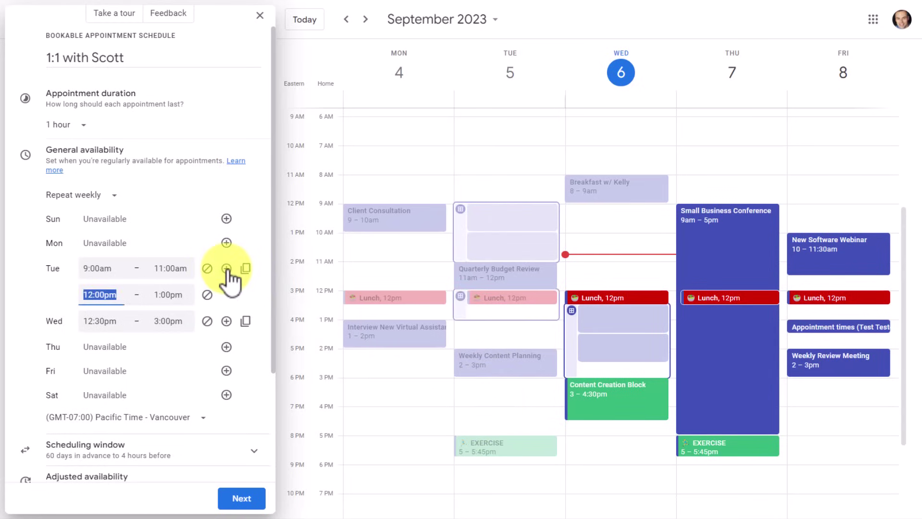
click(96, 295)
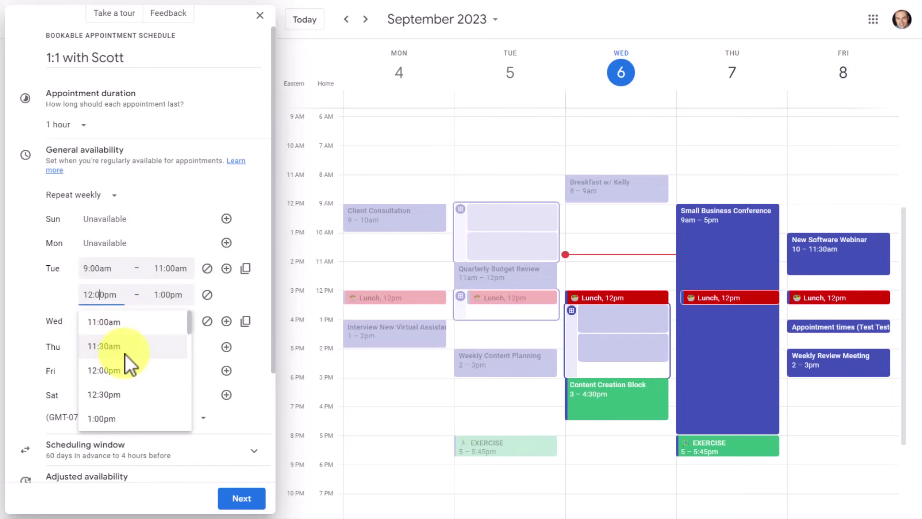
scroll(125, 353, down, 1)
scroll(124, 354, down, 3)
click(108, 350)
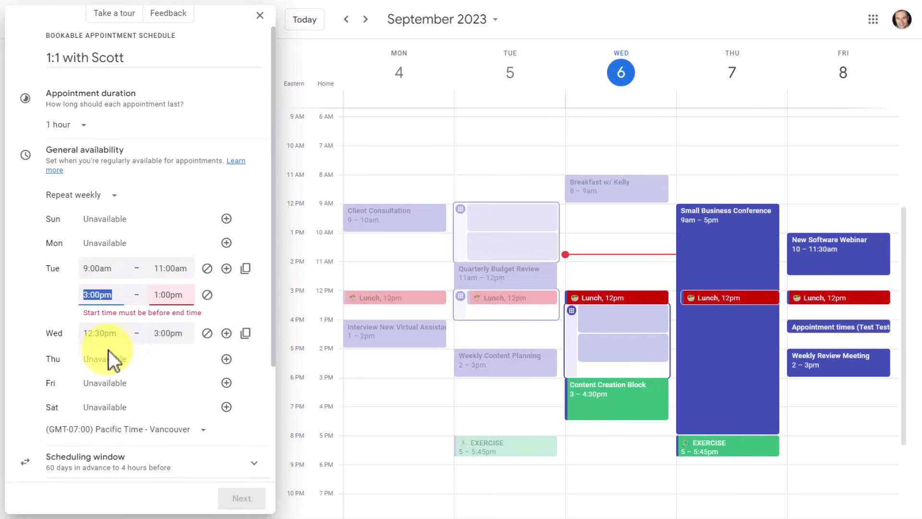
click(168, 294)
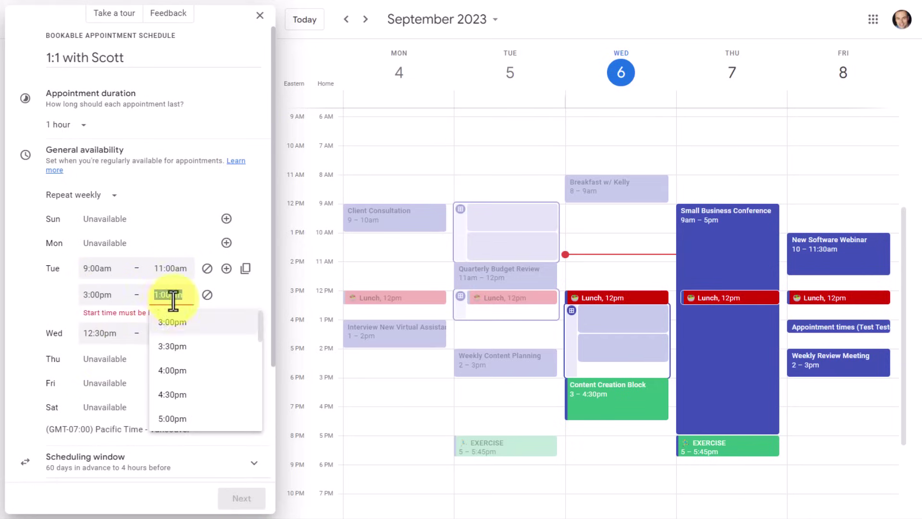
scroll(186, 361, down, 2)
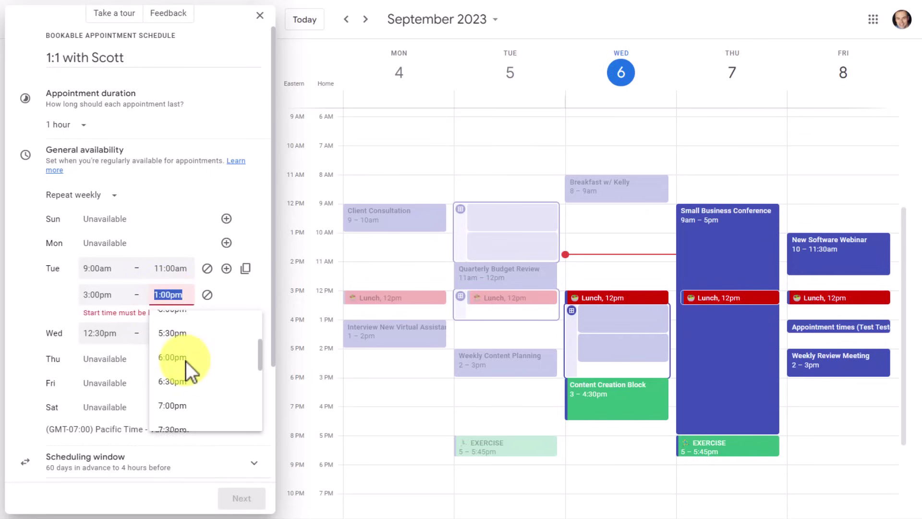
click(180, 365)
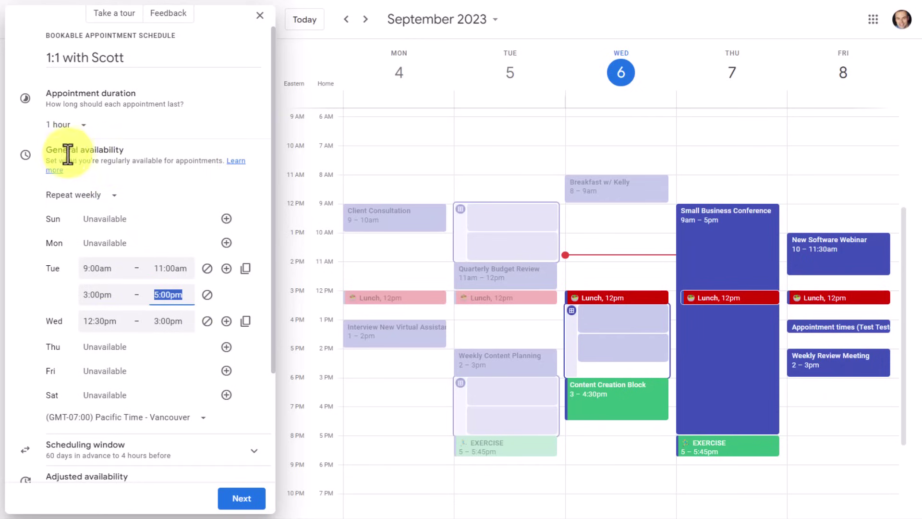
- Check the repeat options offered for the general availability
click(115, 196)
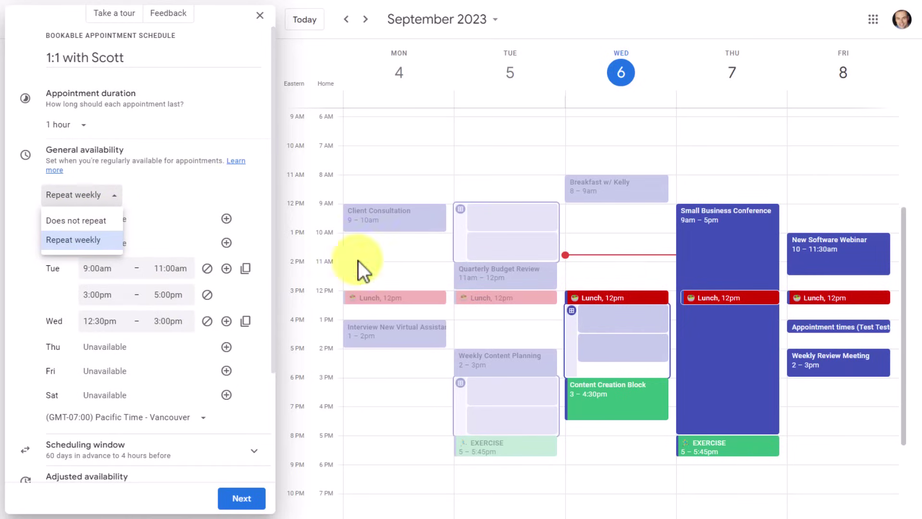
click(158, 180)
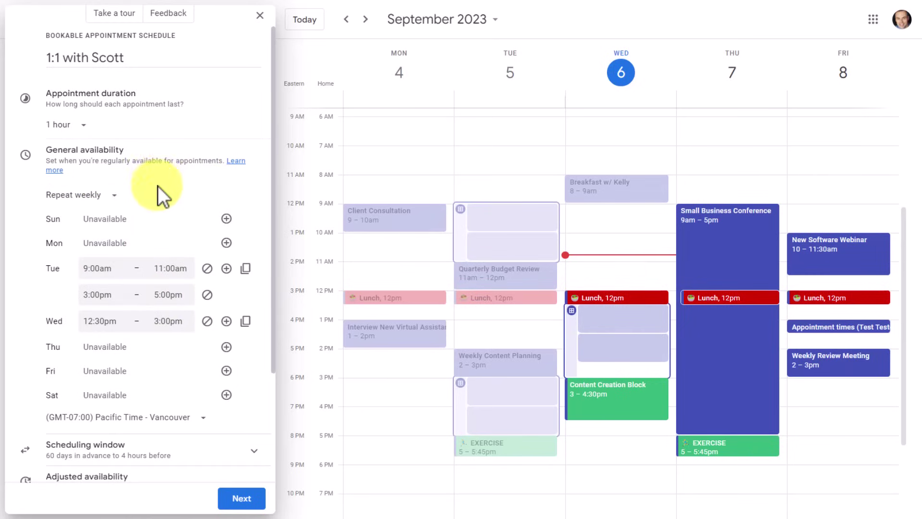
- Limit the scheduling window to a maximum of 30 days in advance and a minimum of 8 hours before the appointment start
scroll(153, 202, down, 3)
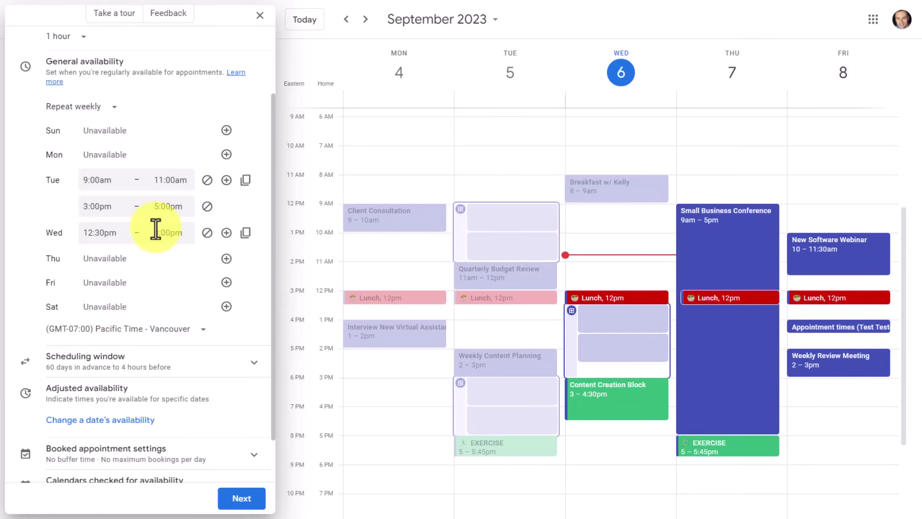
scroll(155, 229, down, 2)
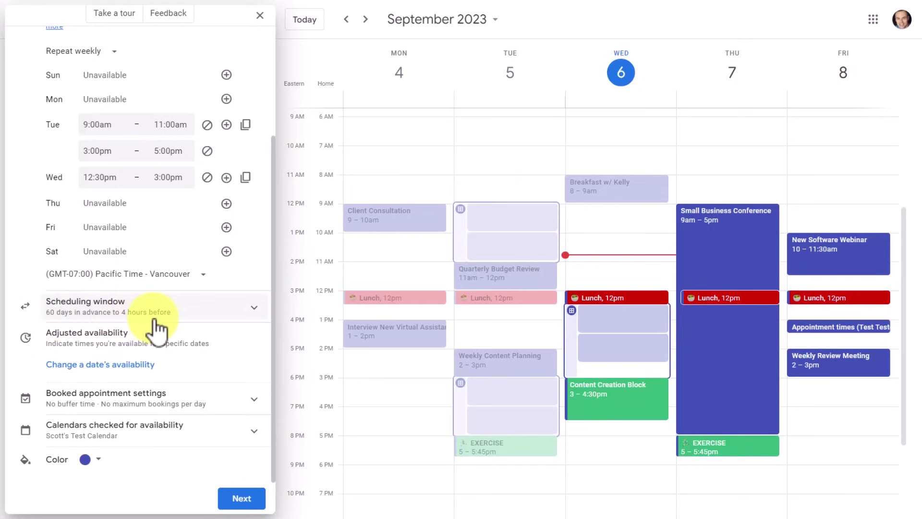
click(254, 310)
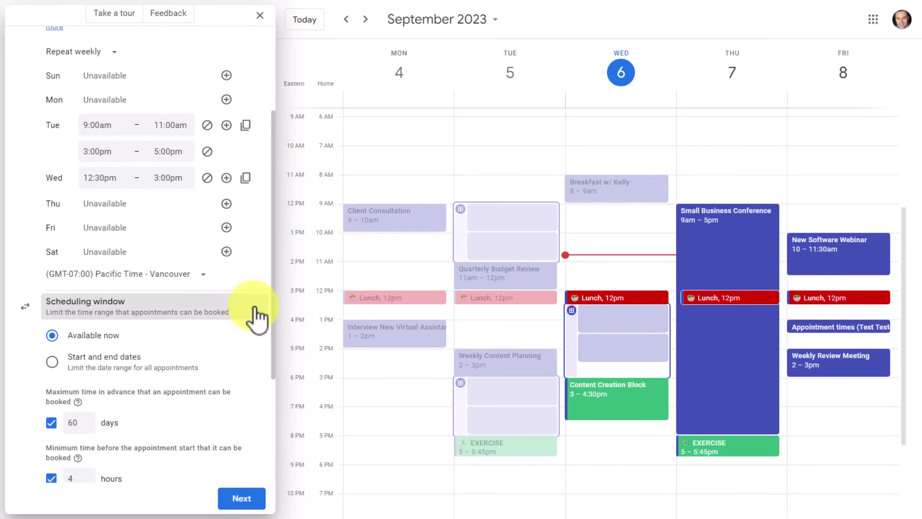
scroll(255, 308, down, 1)
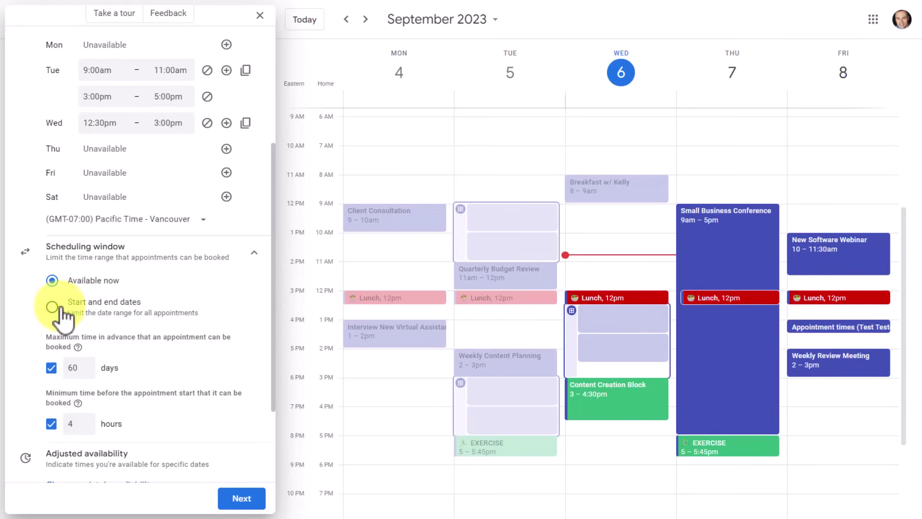
scroll(119, 307, down, 1)
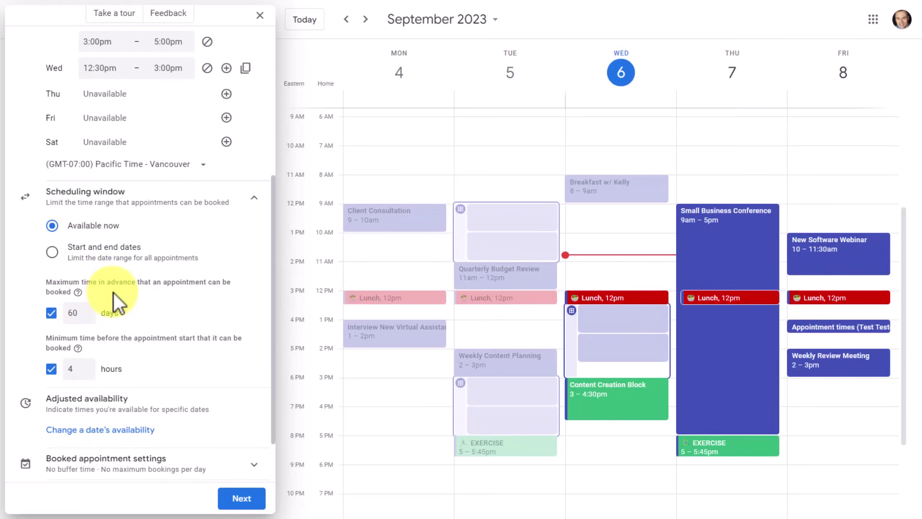
click(75, 313)
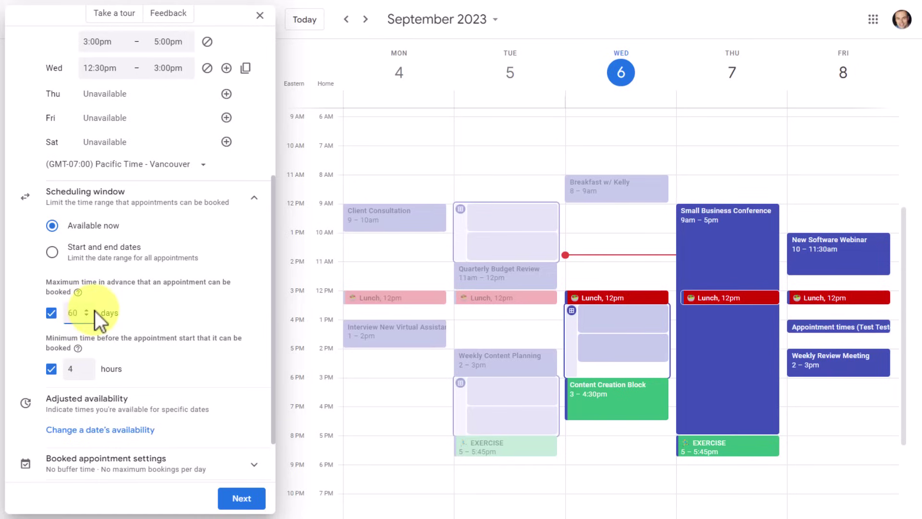
key(BackSpace)
key(BackSpace)
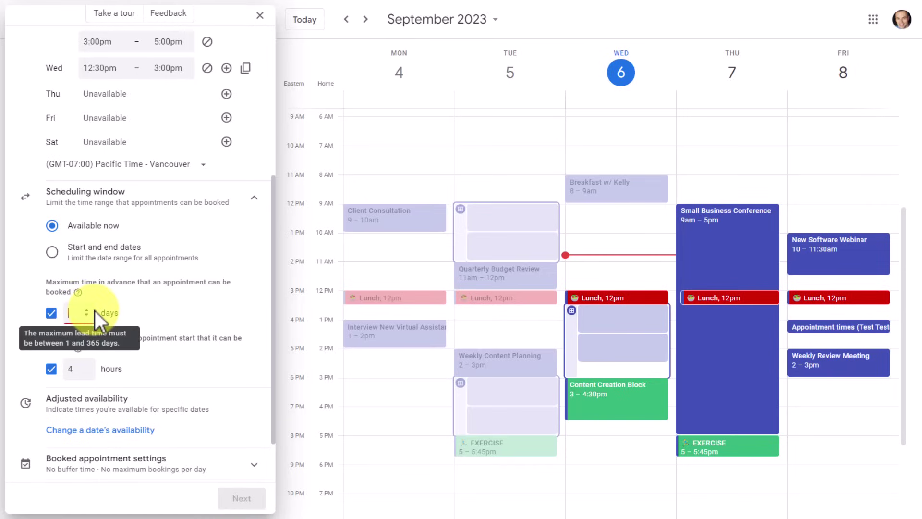
text(30)
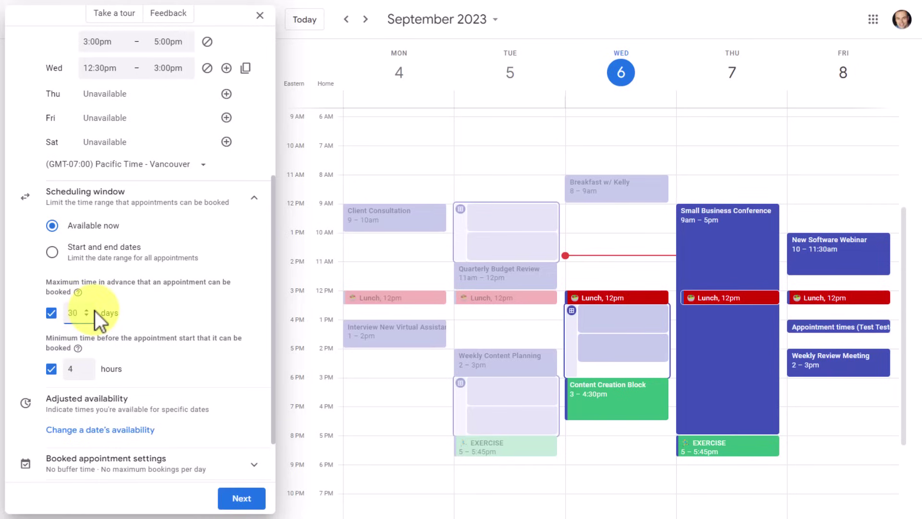
click(157, 312)
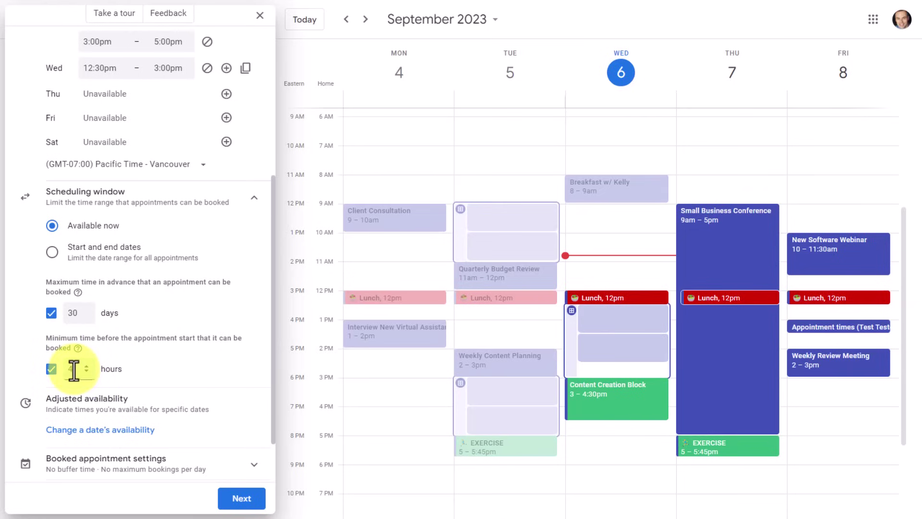
key(BackSpace)
text(8)
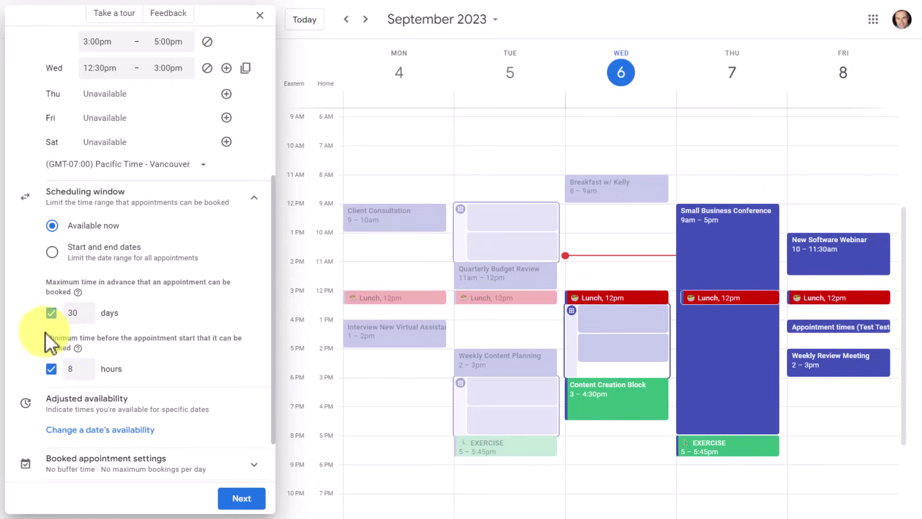
- Try the schedule without the 30-day maximum advance limit, restore the limit and collapse the scheduling window settings
click(52, 313)
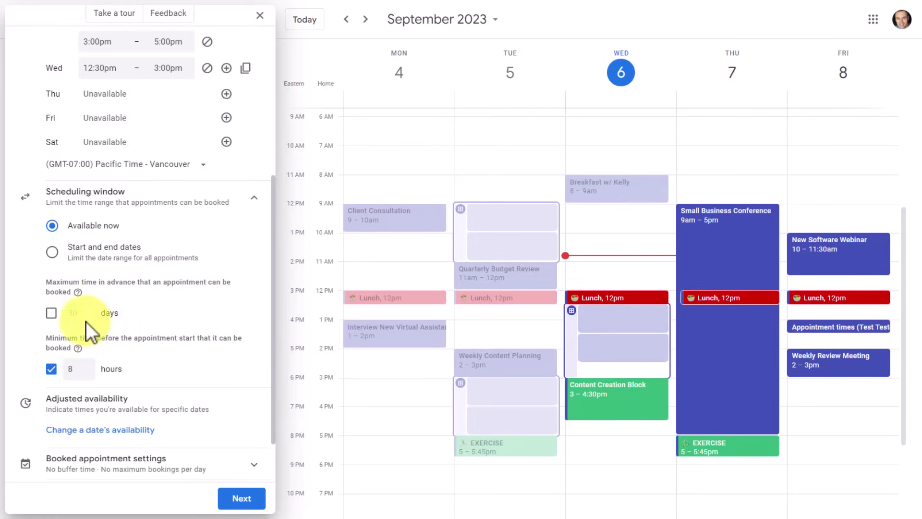
click(51, 315)
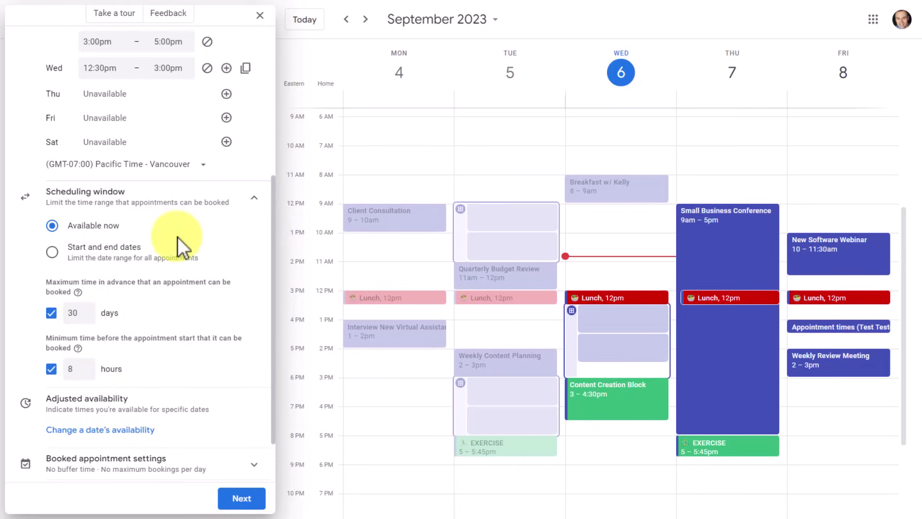
click(255, 206)
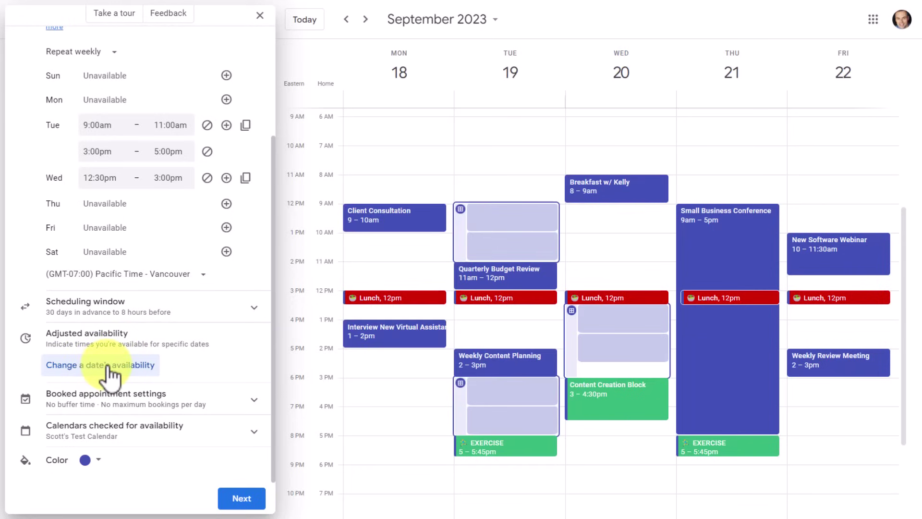
- Add an adjusted availability entry for Sep 20, 2023 and mark that date as unavailable
click(106, 373)
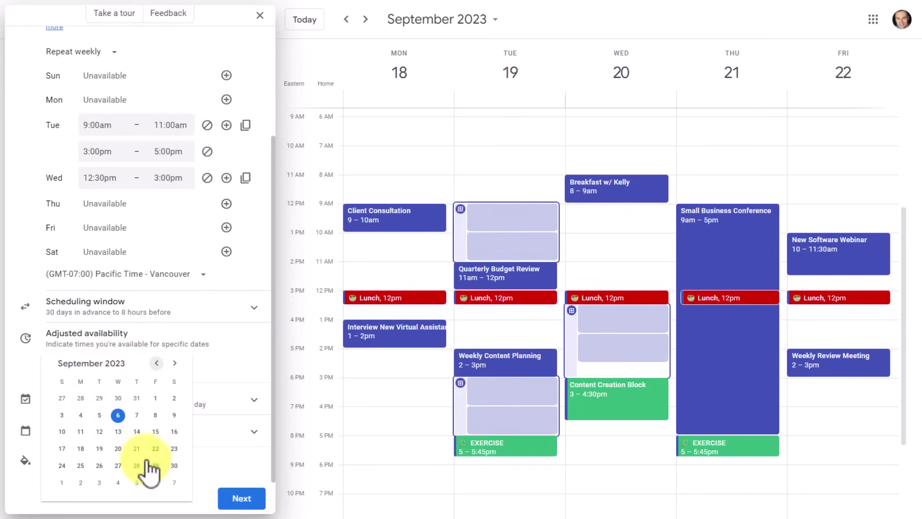
click(118, 449)
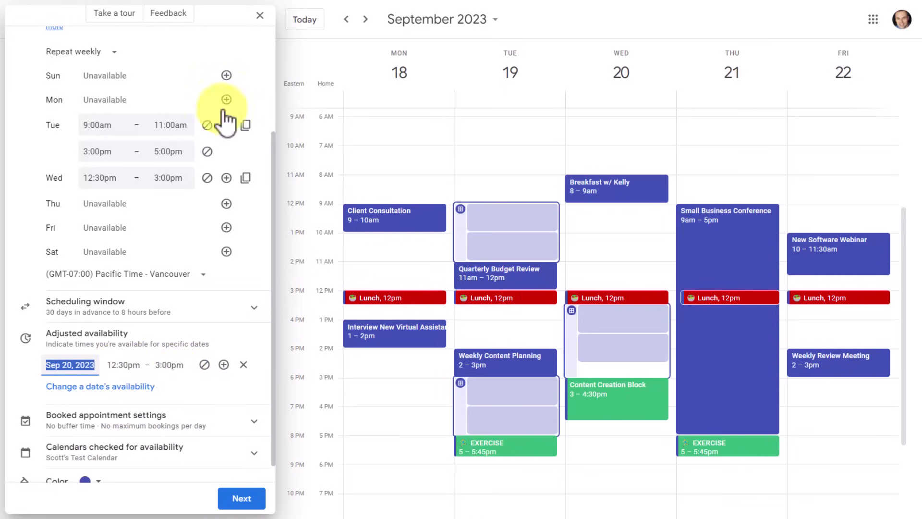
click(204, 366)
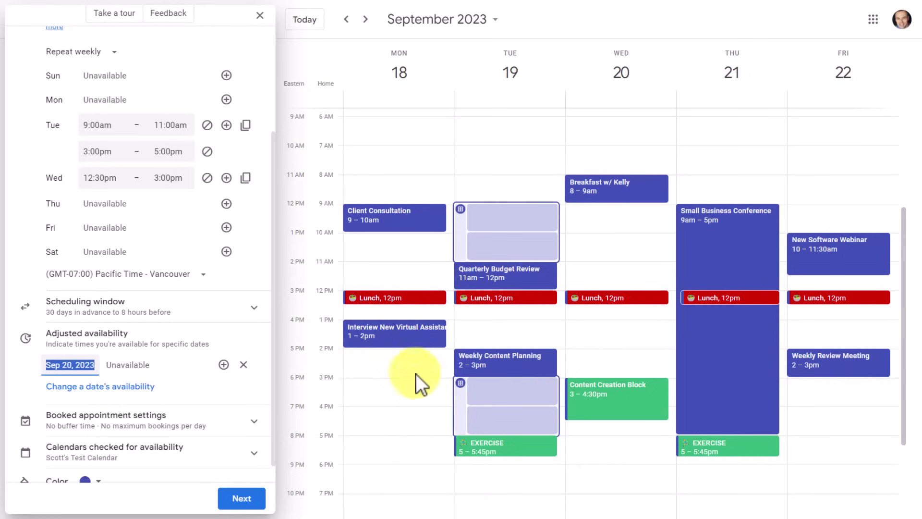
- Add an adjusted availability entry for Sep 18, 2023 with bookable hours from 2:00pm to 5:00pm
click(101, 392)
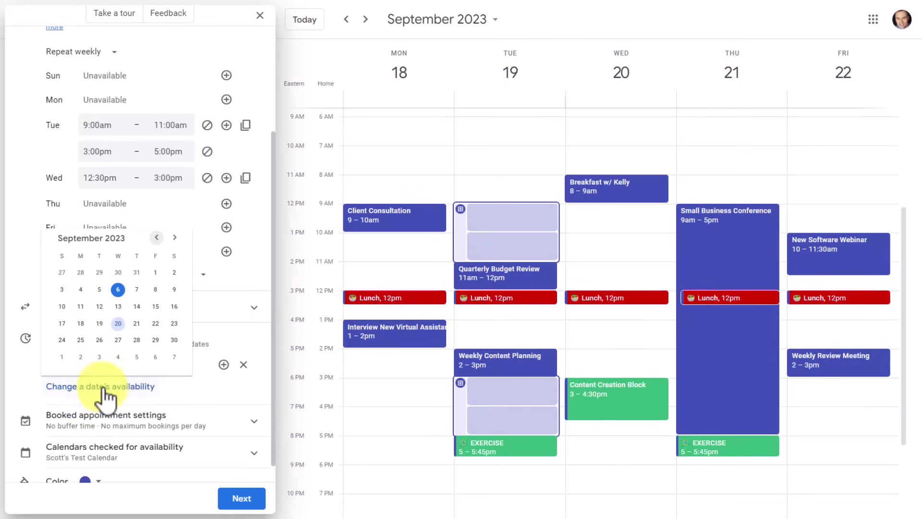
click(81, 323)
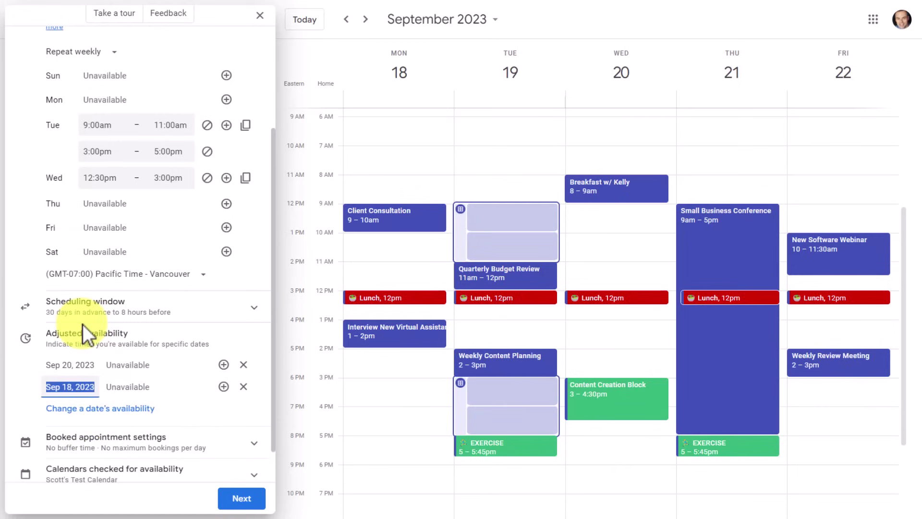
click(223, 387)
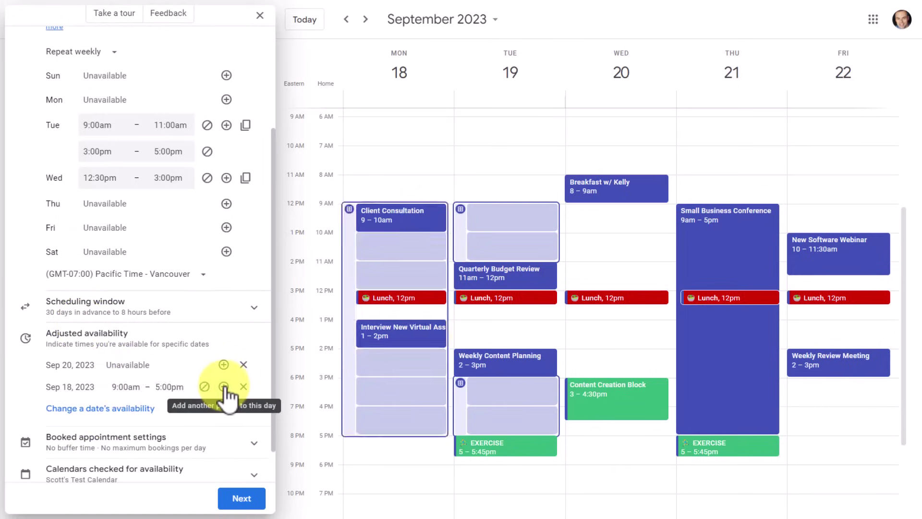
click(124, 387)
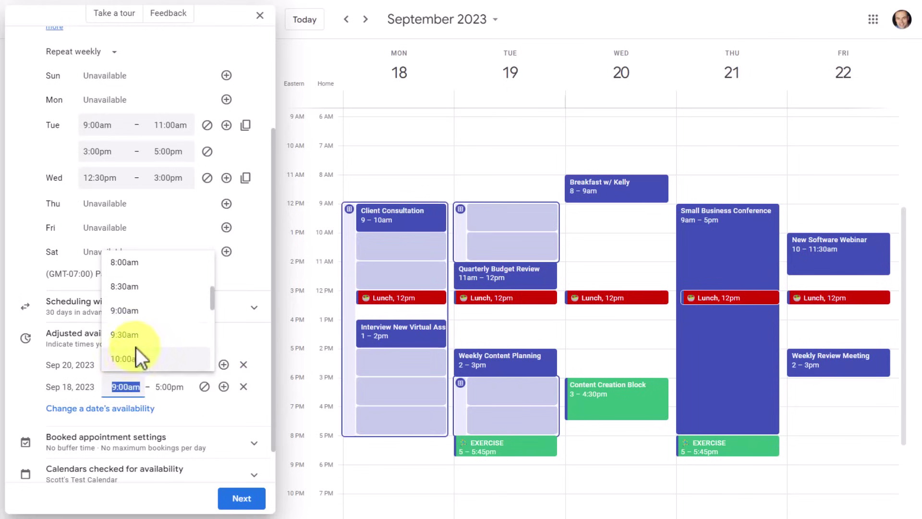
scroll(139, 338, down, 4)
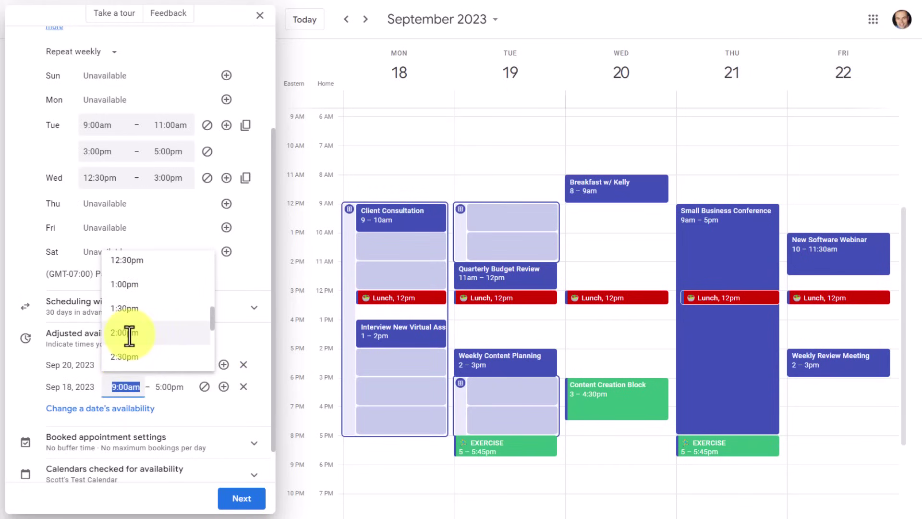
click(128, 332)
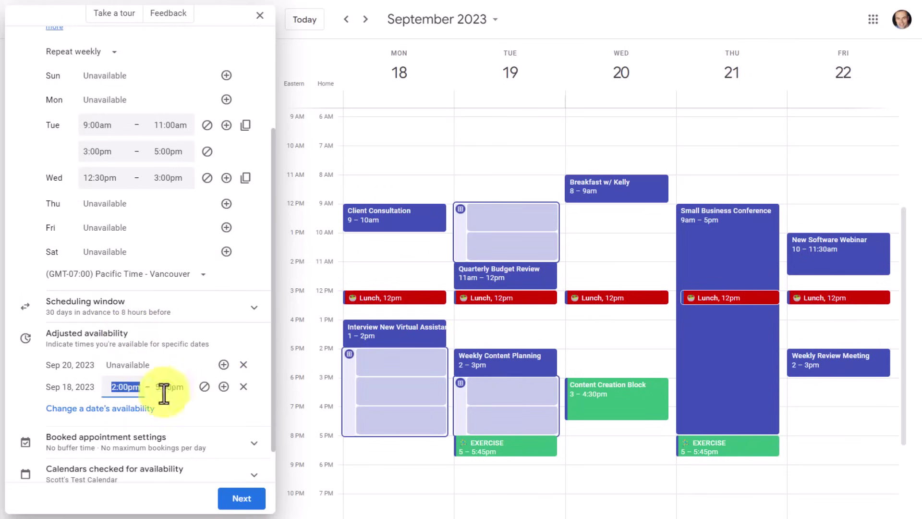
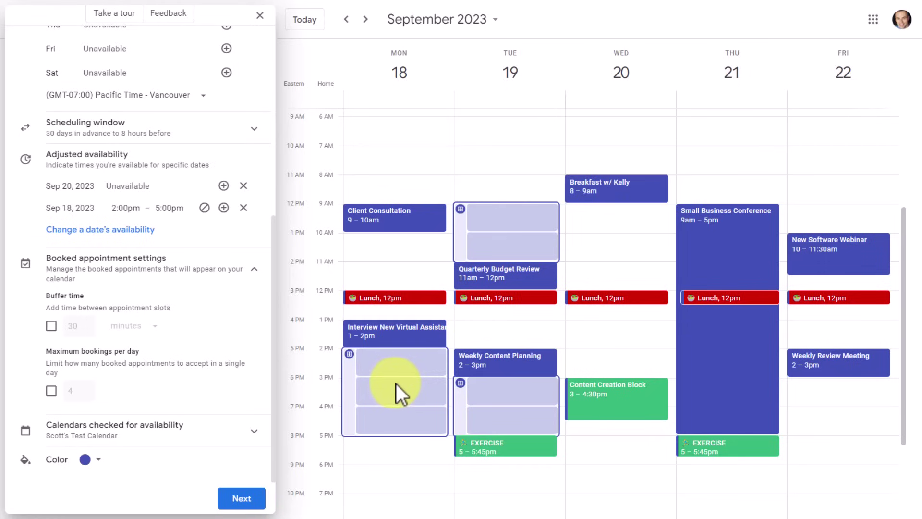
- Try a 30-minute buffer between appointment slots without keeping it, and limit bookings to a maximum of 2 per day
click(51, 326)
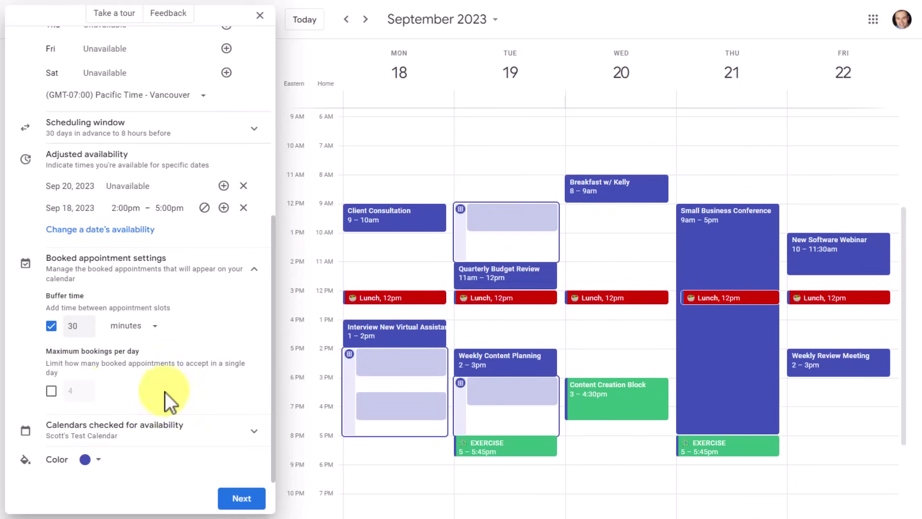
click(52, 391)
double_click(71, 391)
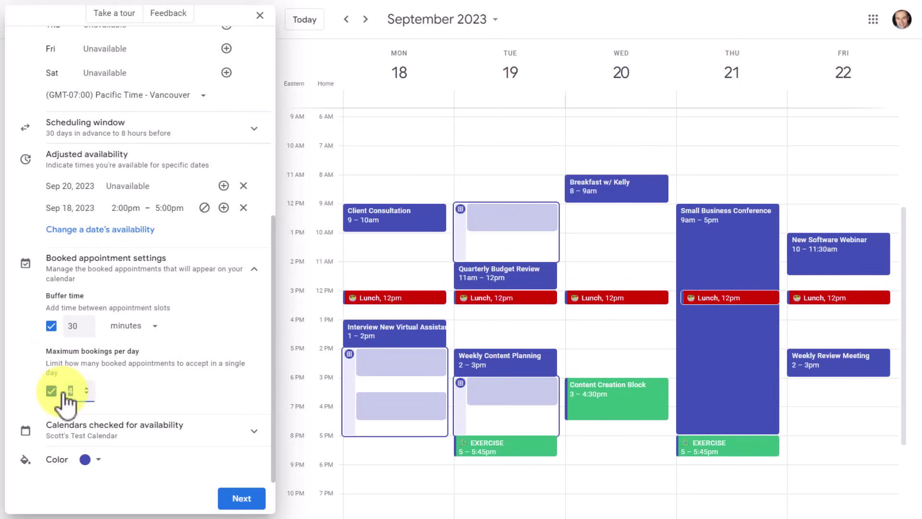
text(2)
click(130, 391)
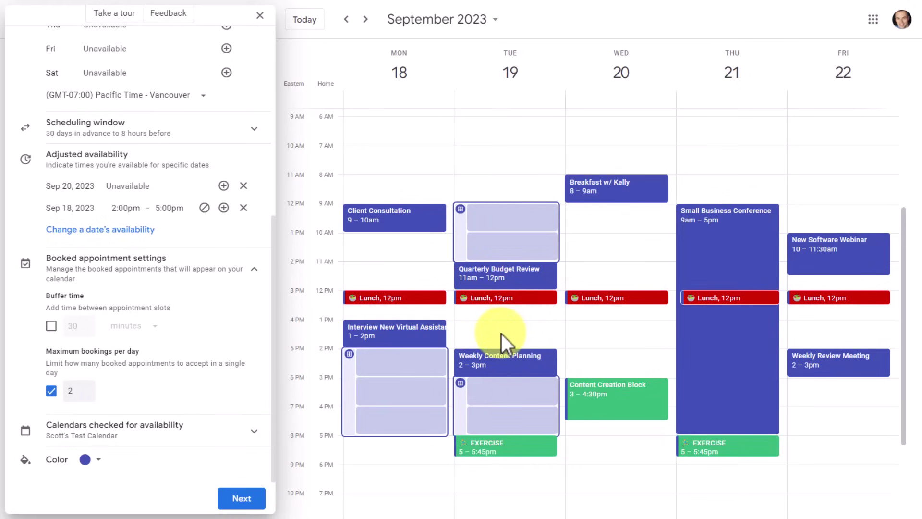
click(128, 399)
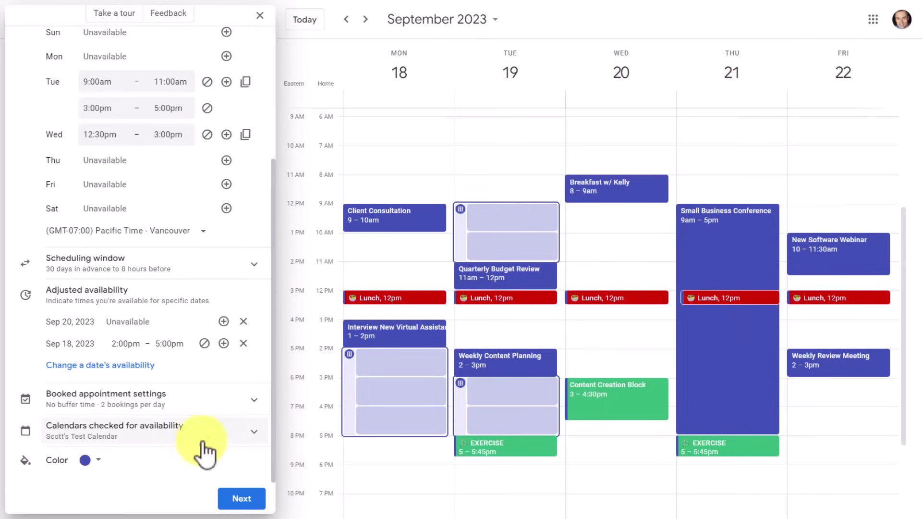
- Check which calendars are used to remove busy times from the booking availability
click(243, 434)
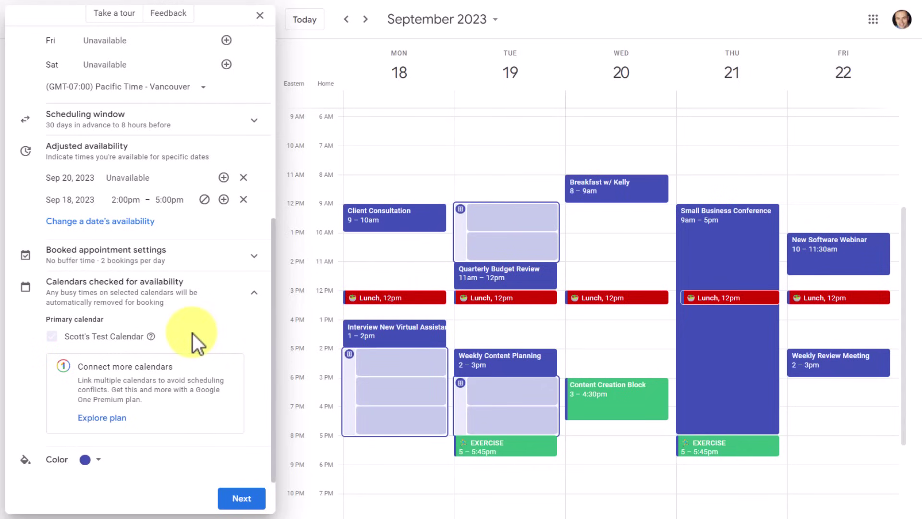
mouse_move(510, 295)
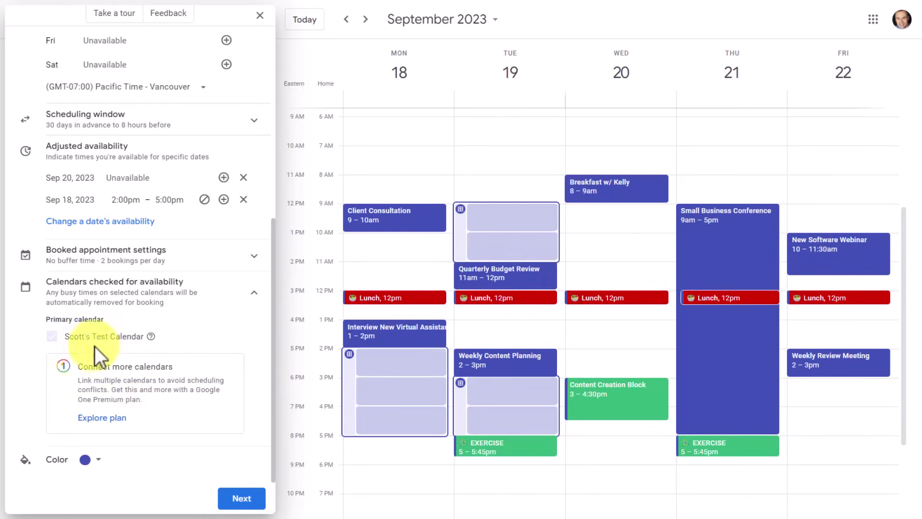
click(257, 298)
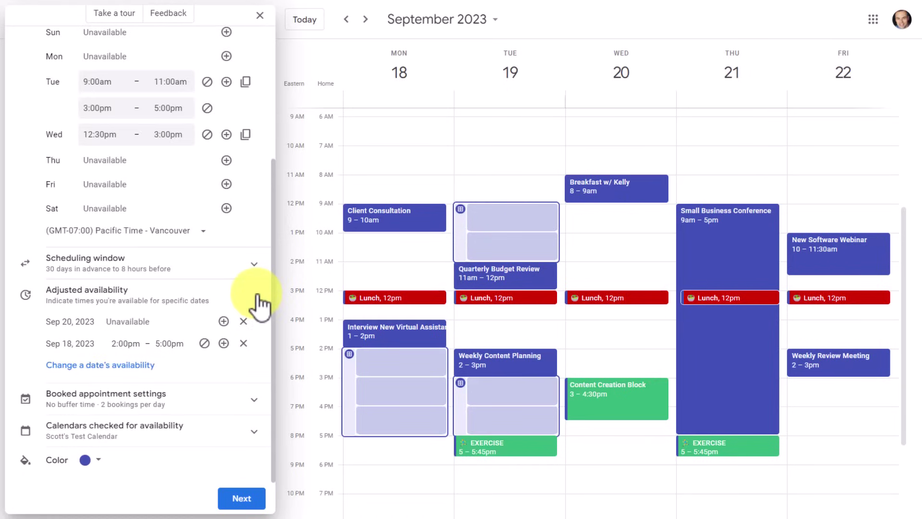
- Change the appointment schedule's color to yellow, review the availability settings and continue to the booking page details
click(102, 462)
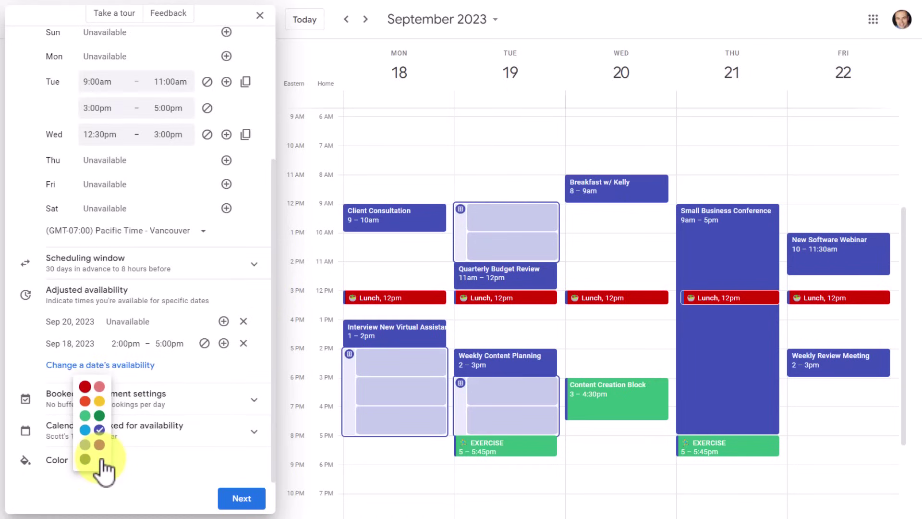
click(100, 401)
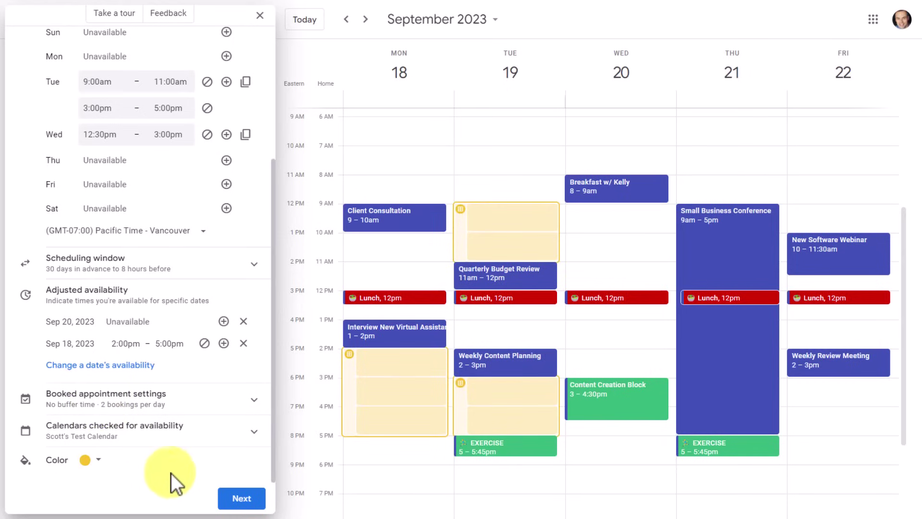
scroll(169, 463, up, 5)
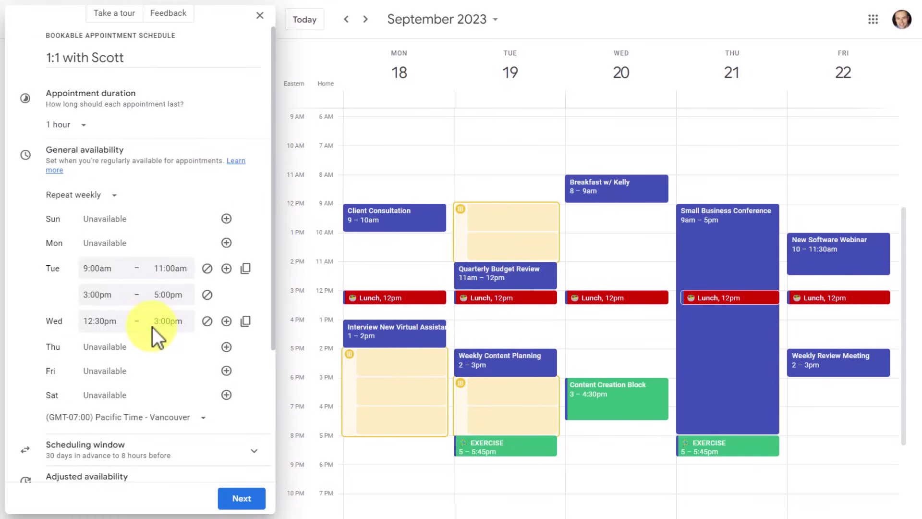
scroll(151, 328, down, 5)
click(245, 494)
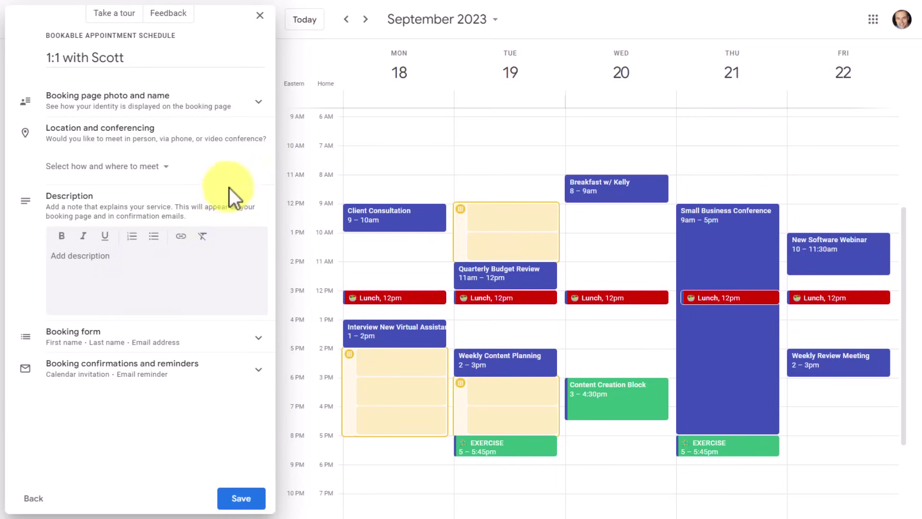
- Check how the photo and name are displayed on the booking page
click(132, 57)
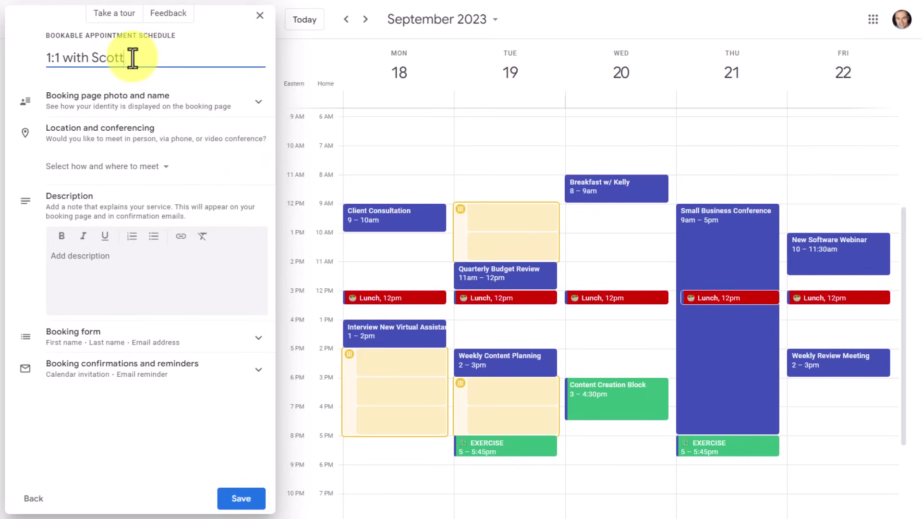
click(258, 107)
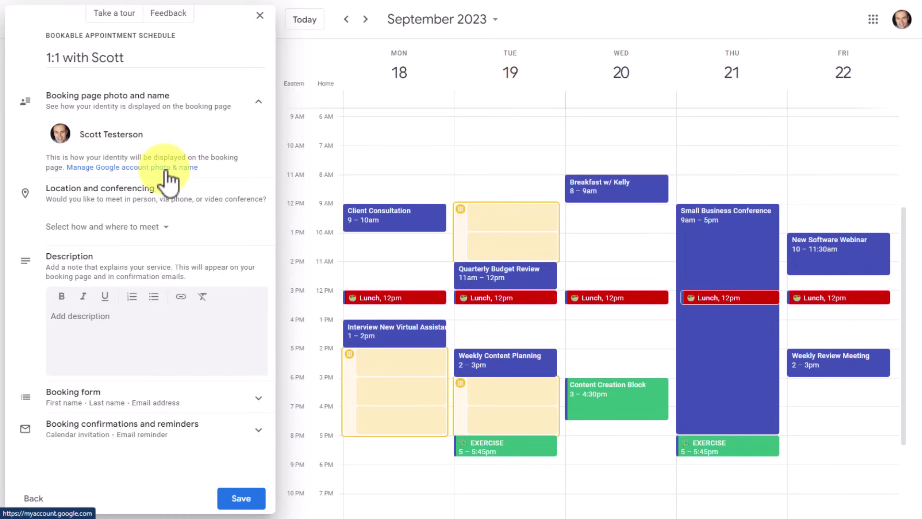
click(258, 106)
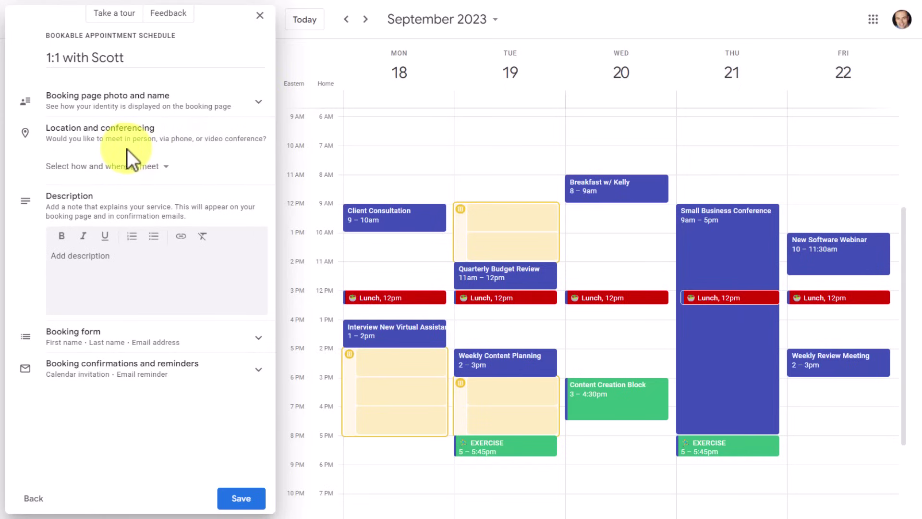
- Try the Google Meet, in-person and phone call meeting options, and set the location to None / to be specified later
click(160, 169)
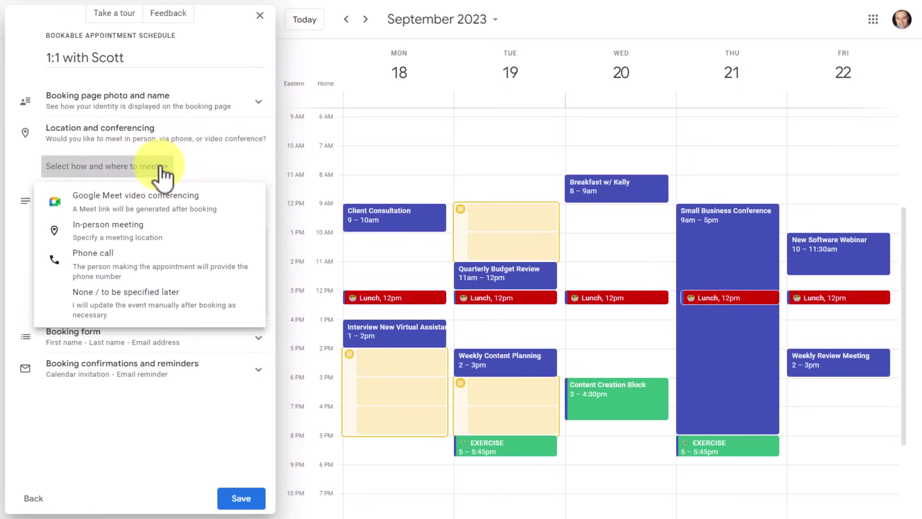
click(171, 206)
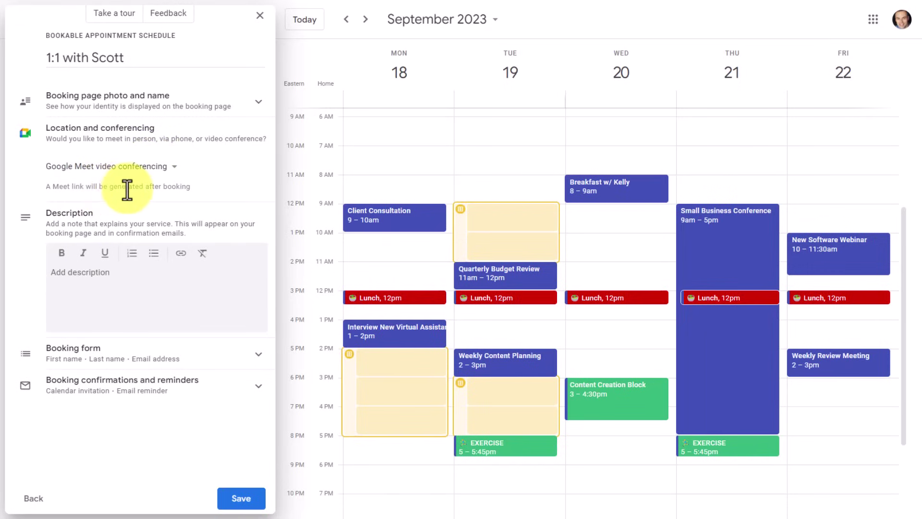
click(175, 170)
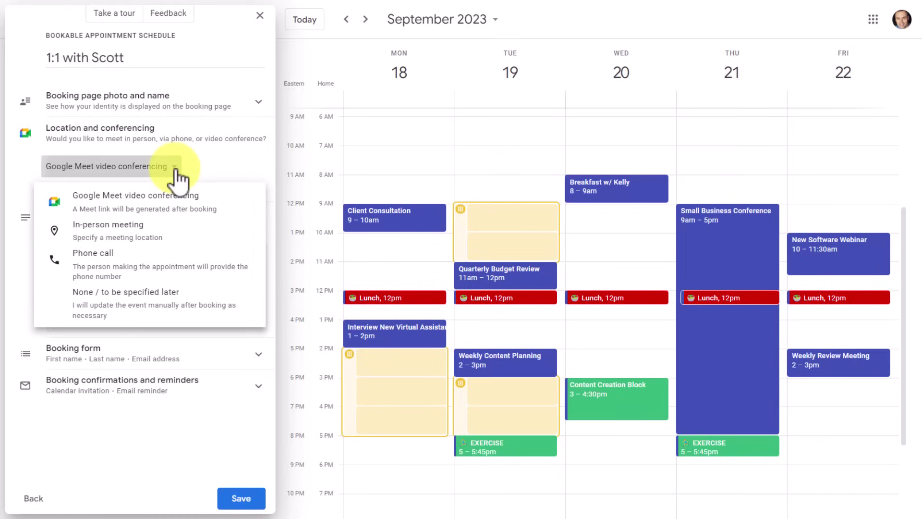
click(126, 231)
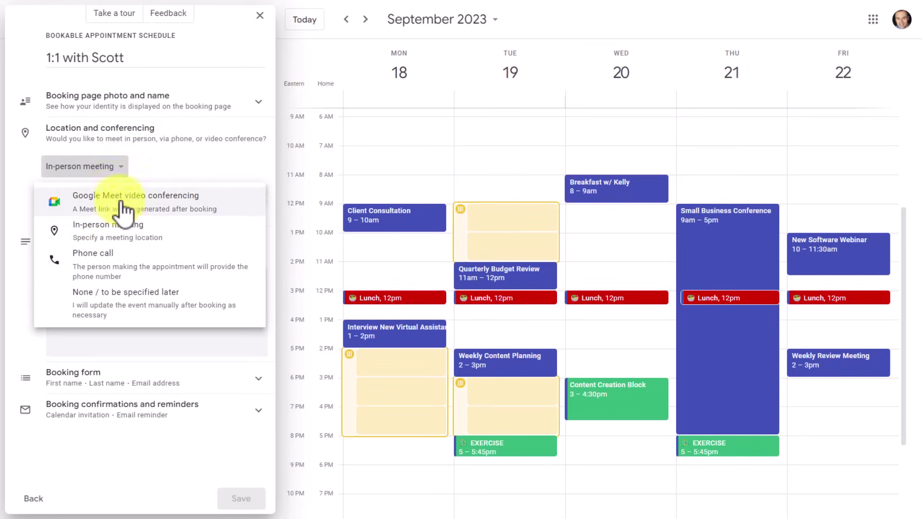
click(118, 268)
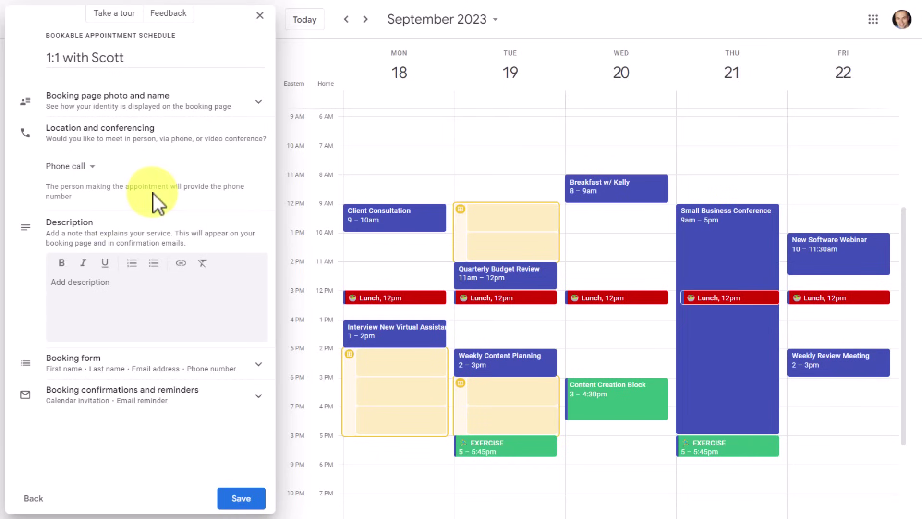
click(86, 169)
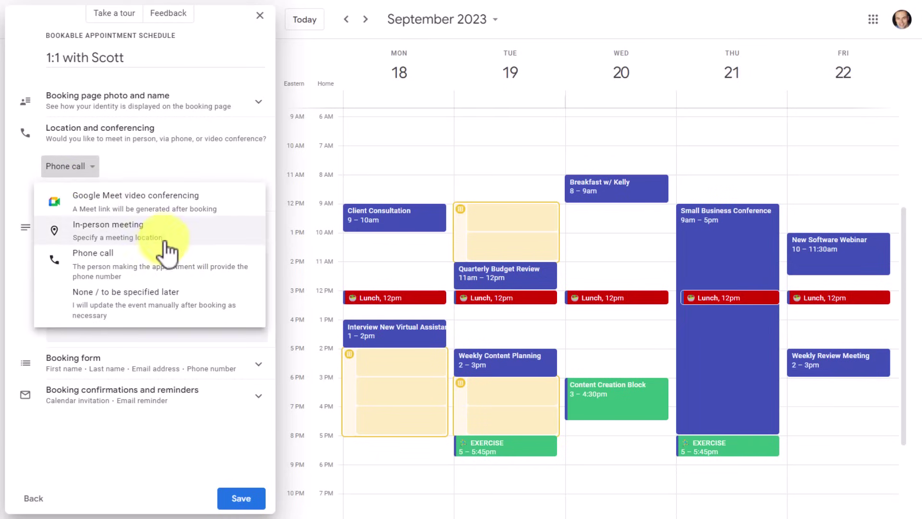
click(158, 312)
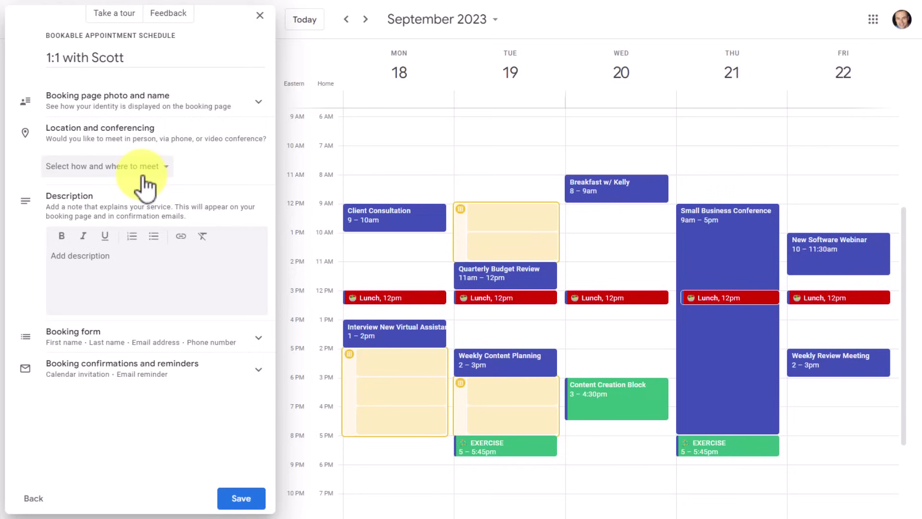
click(91, 259)
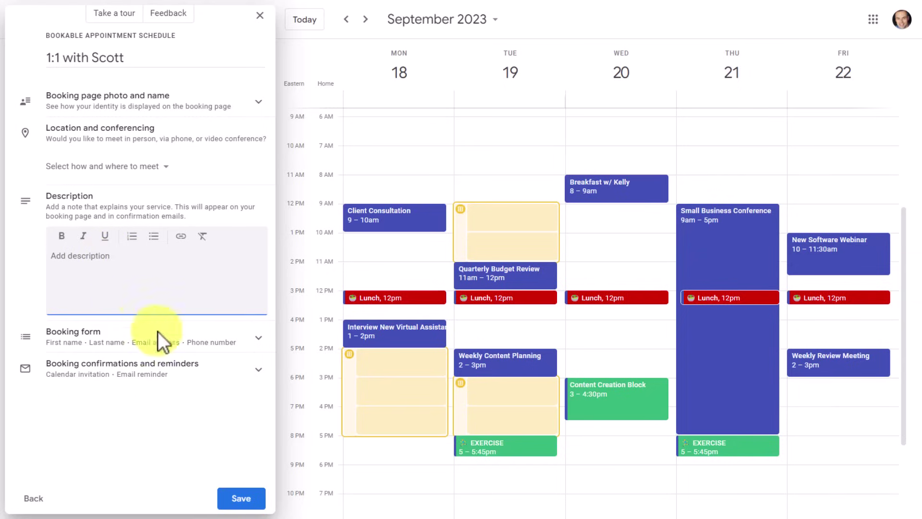
- Remove the phone number item from the booking form
click(260, 342)
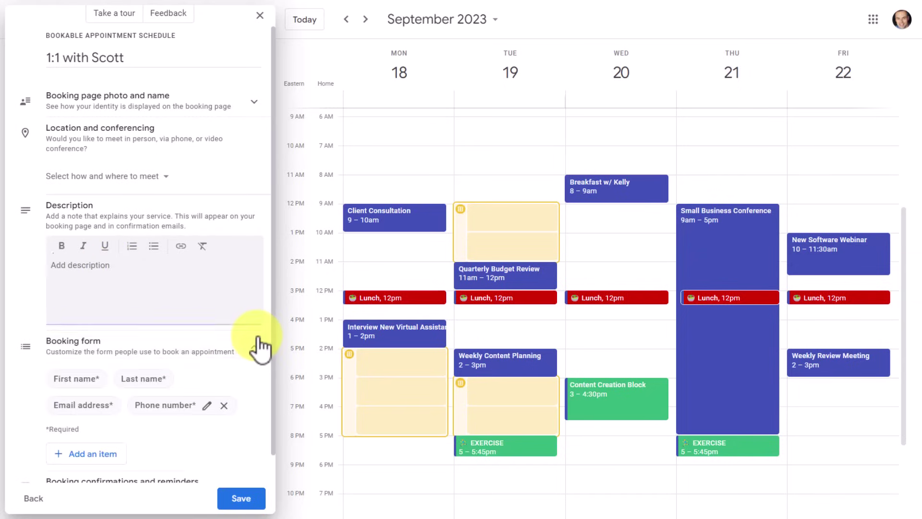
scroll(245, 342, down, 1)
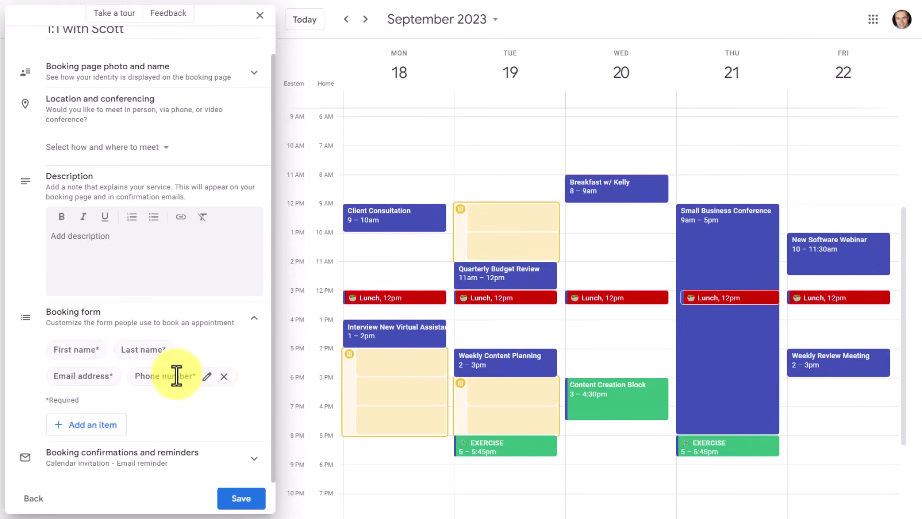
click(224, 376)
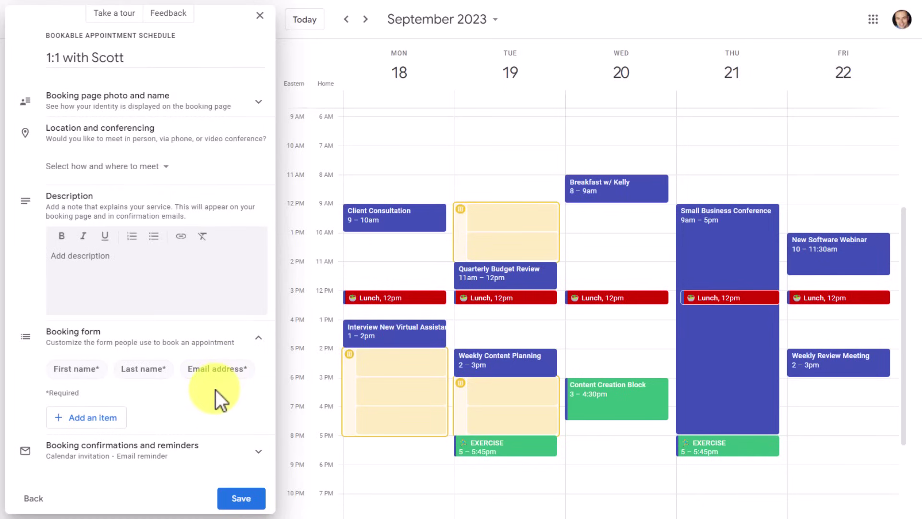
- Add a required custom item named "Website address" to the booking form
click(98, 420)
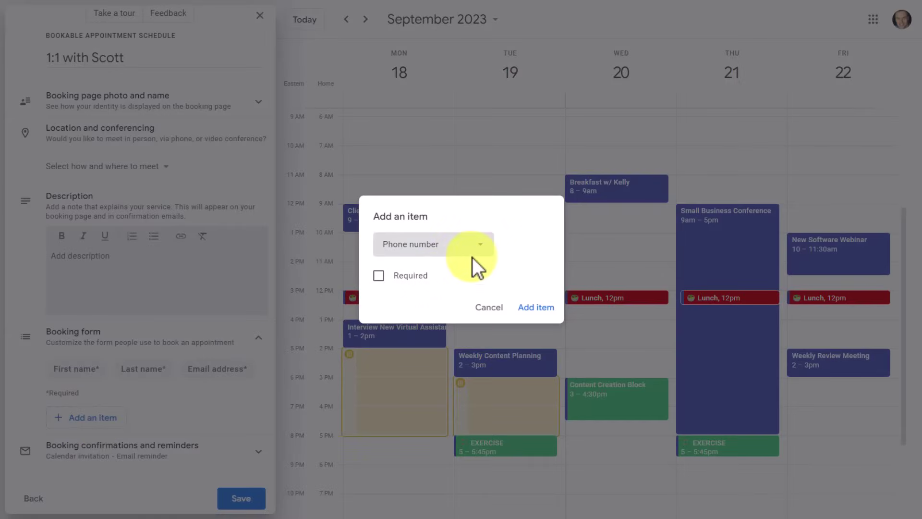
click(479, 244)
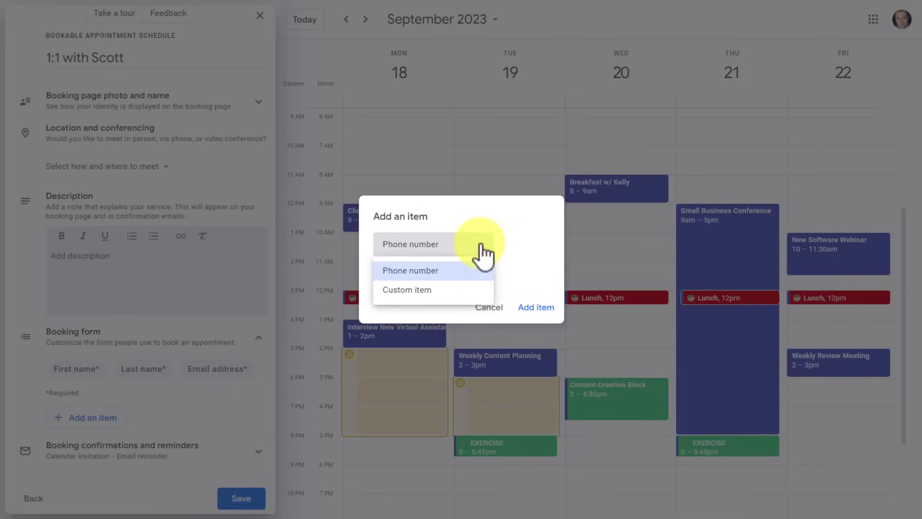
click(436, 290)
click(434, 262)
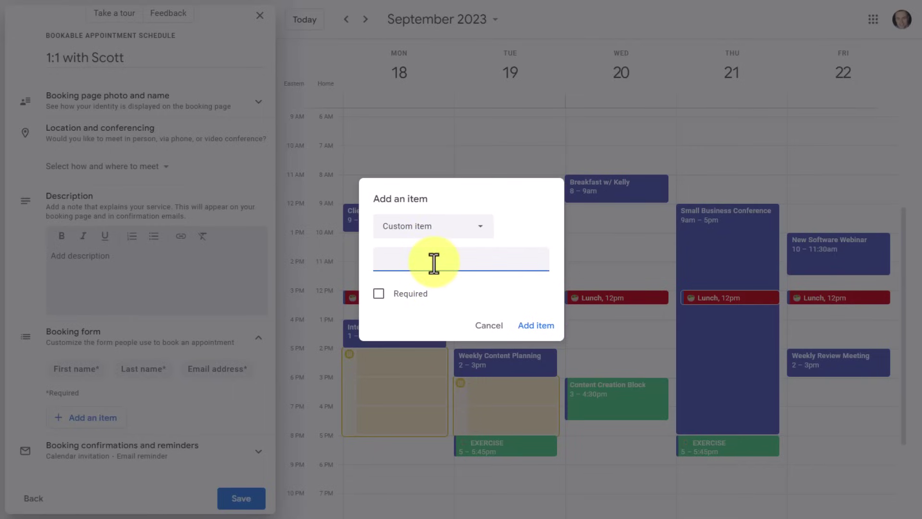
text(Website address)
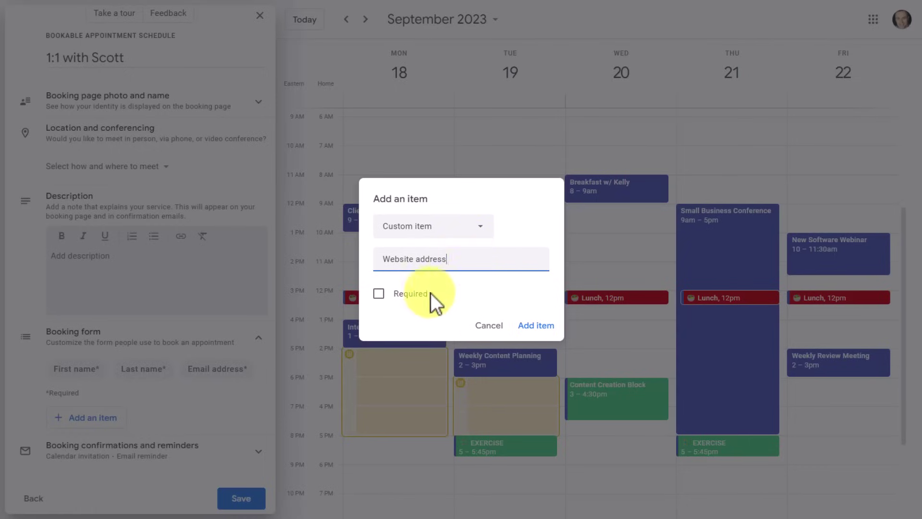
click(379, 296)
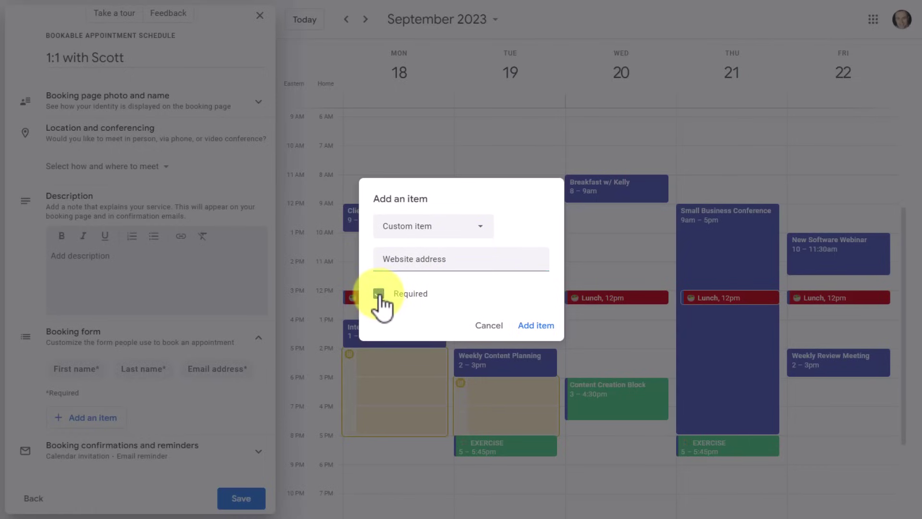
click(537, 329)
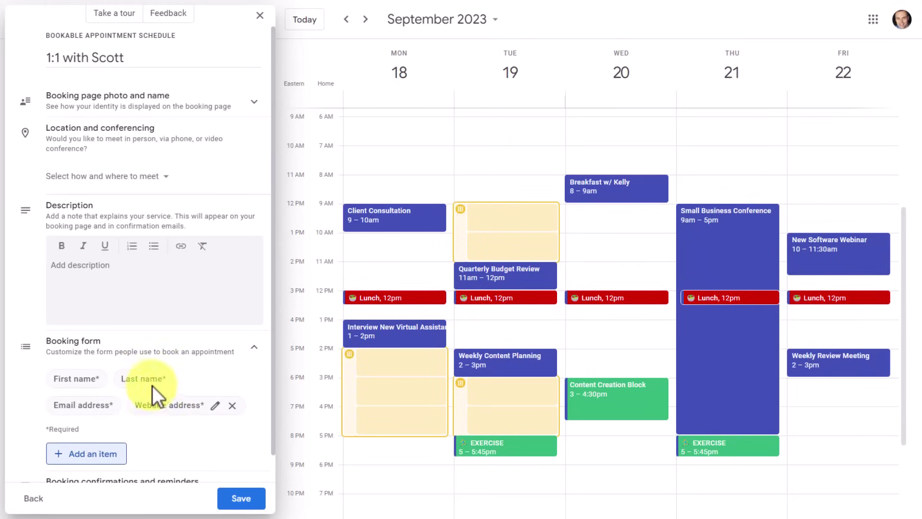
- Review the booking confirmations and reminders options, save the appointment schedule and close its details
scroll(207, 382, down, 1)
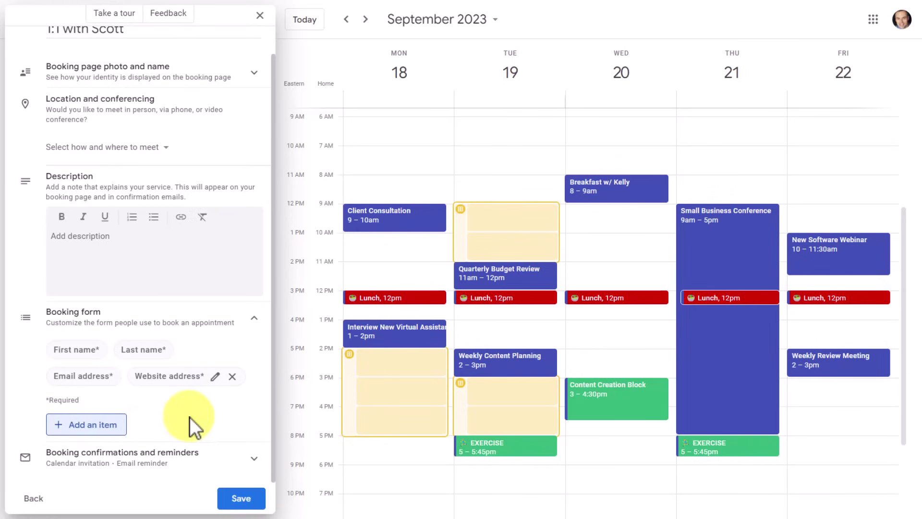
click(255, 464)
scroll(228, 397, down, 3)
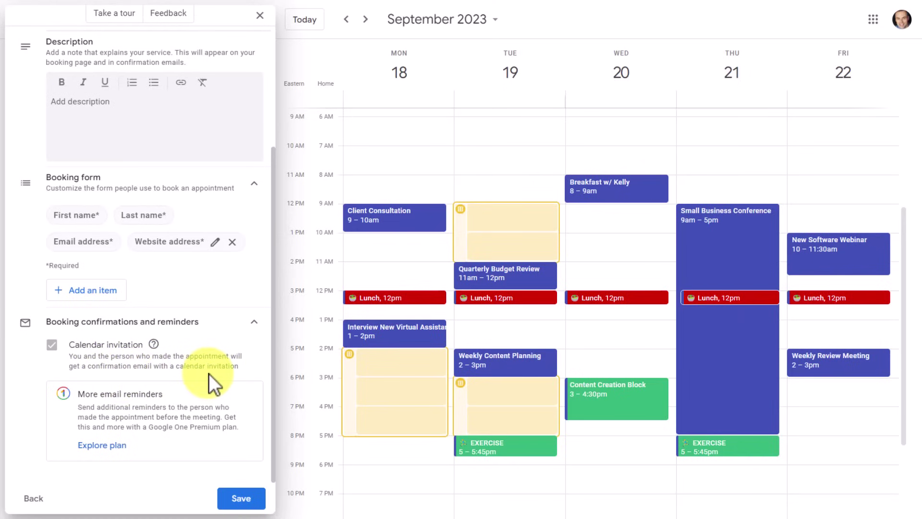
scroll(210, 372, up, 3)
scroll(211, 382, down, 3)
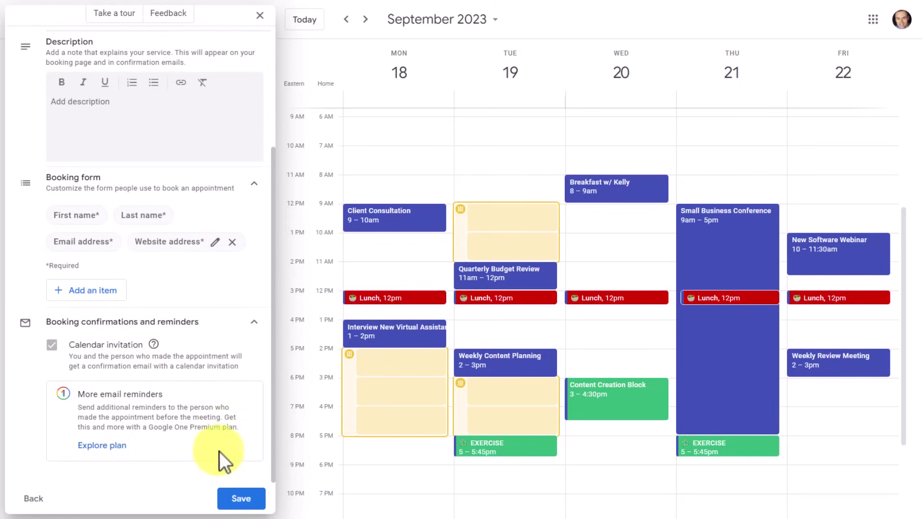
click(242, 499)
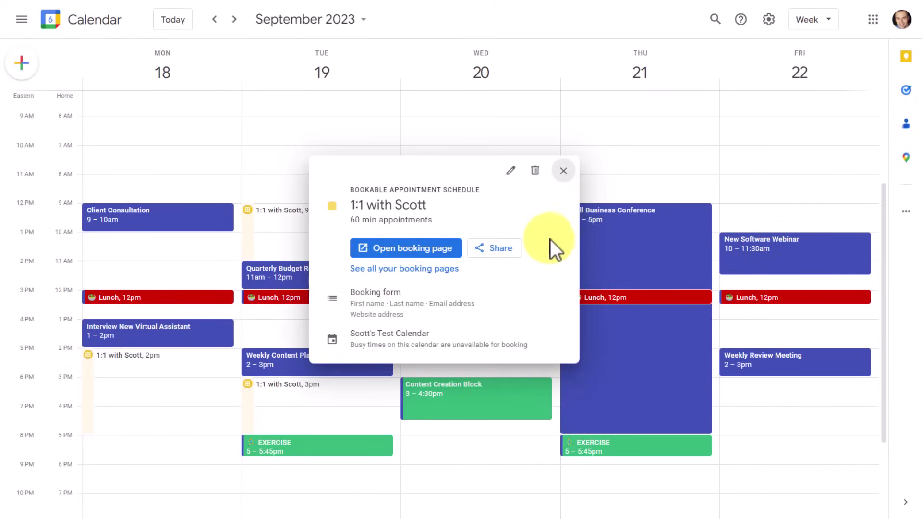
click(564, 171)
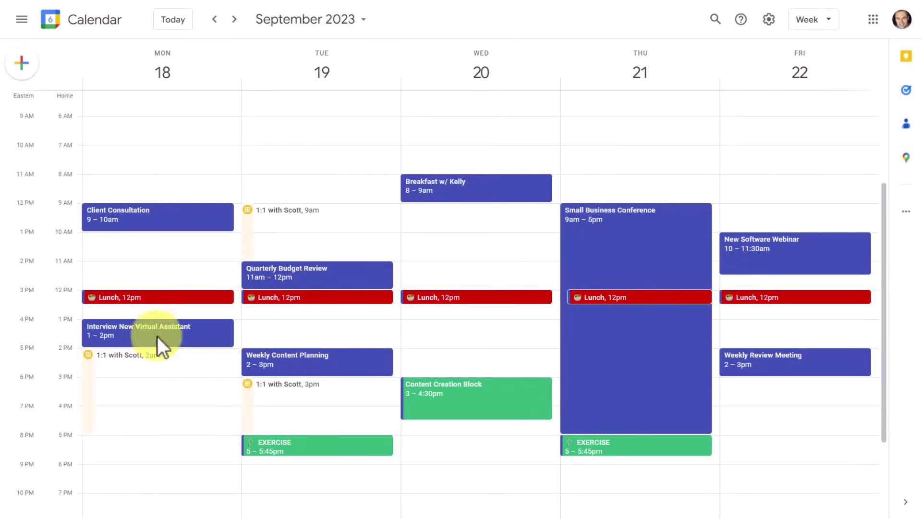
- Open the booking page from Tuesday's 9am appointment block and view it as others see it
click(254, 241)
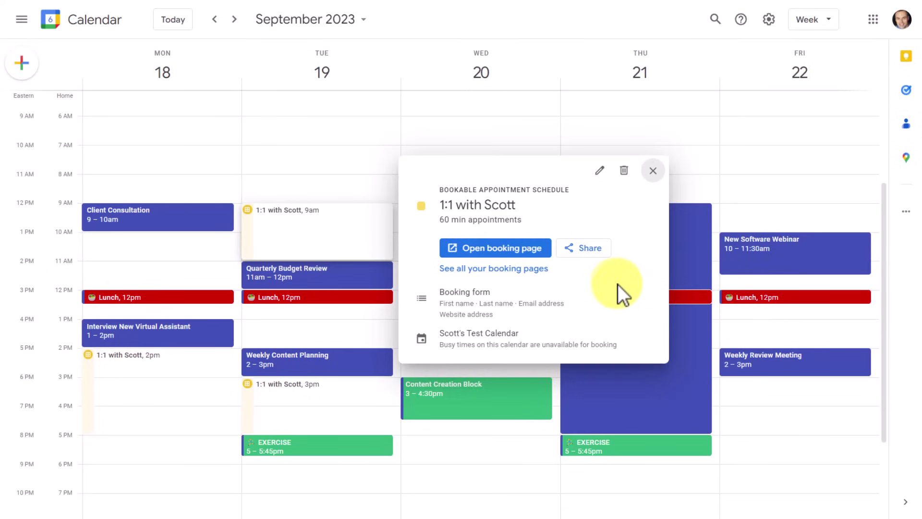
click(505, 249)
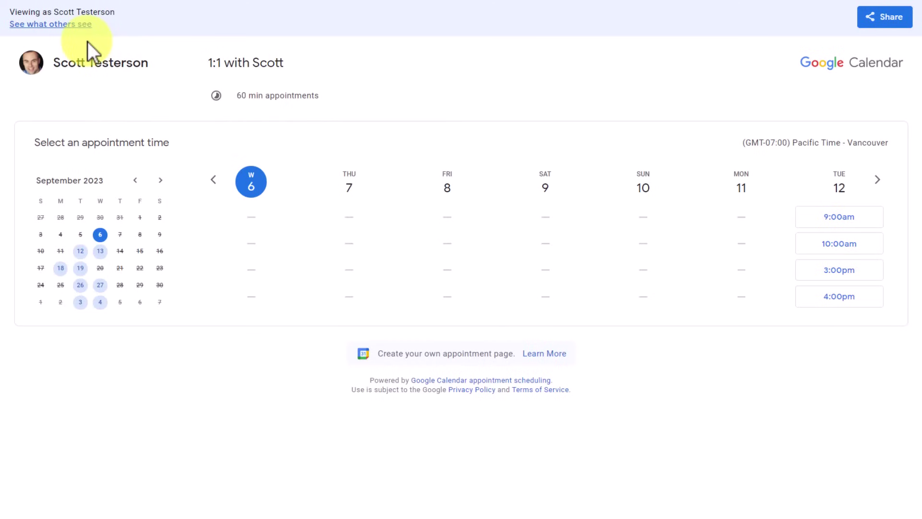
click(62, 26)
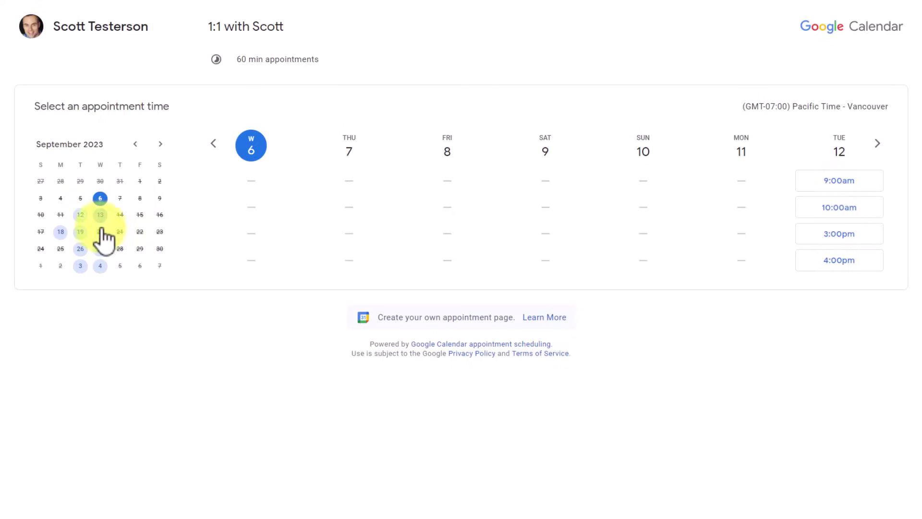
- Book the 3:00pm appointment on Tuesday, September 19, entering simpletivity.com as the required website address
click(81, 233)
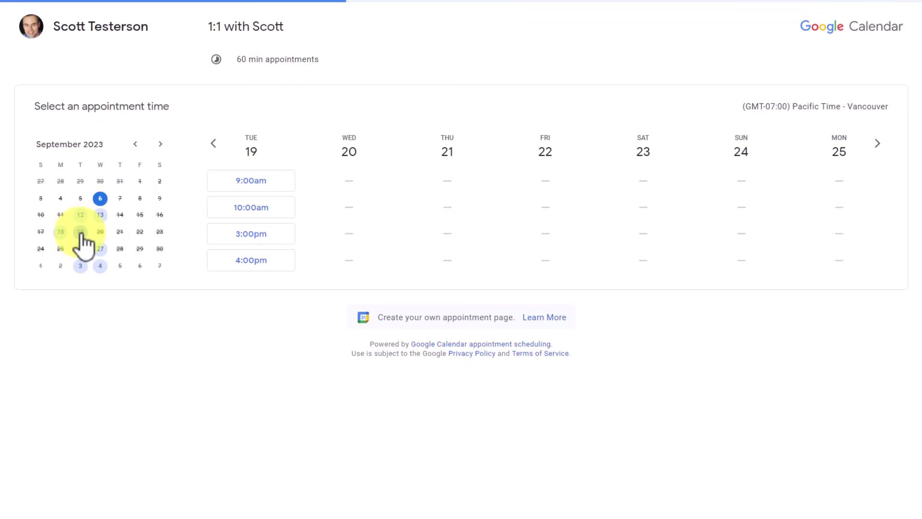
click(259, 240)
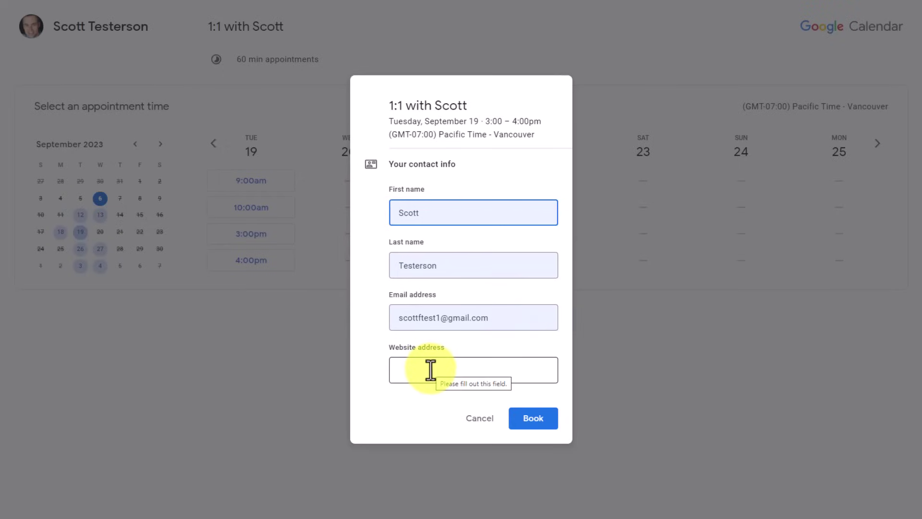
click(536, 421)
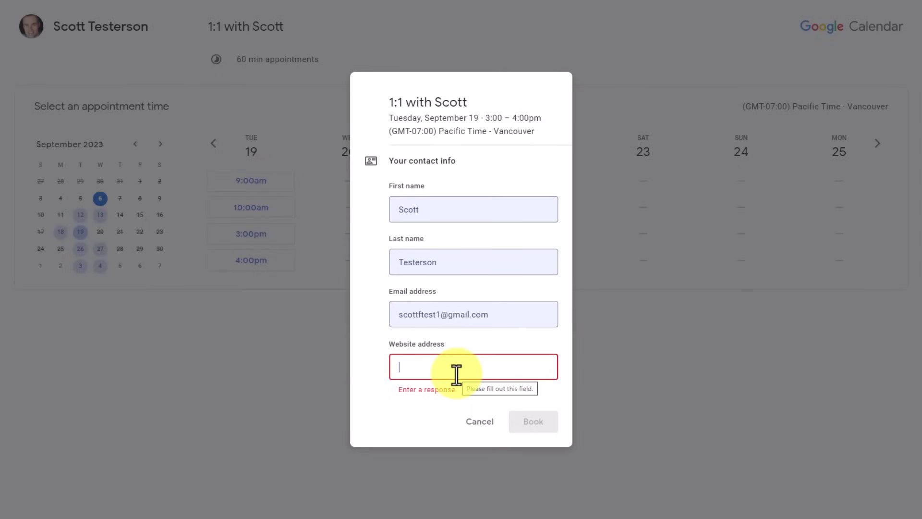
text(simpletivity.com)
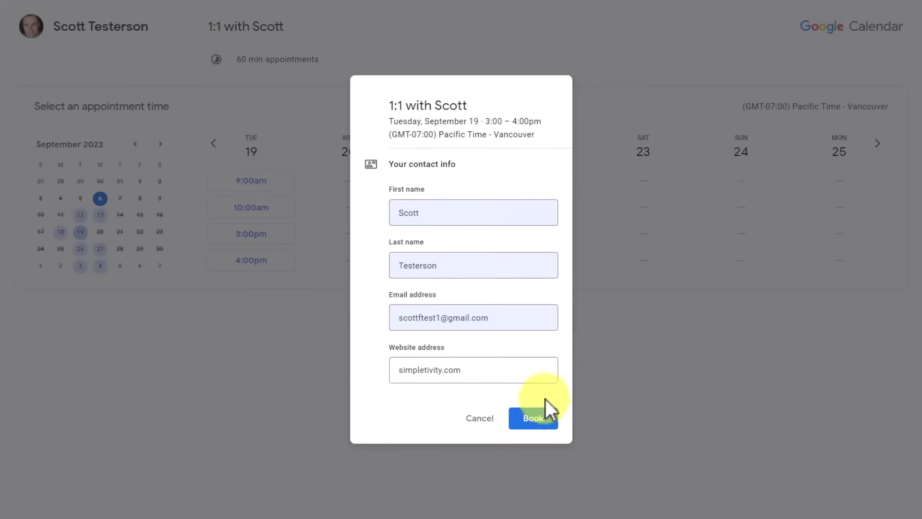
click(529, 421)
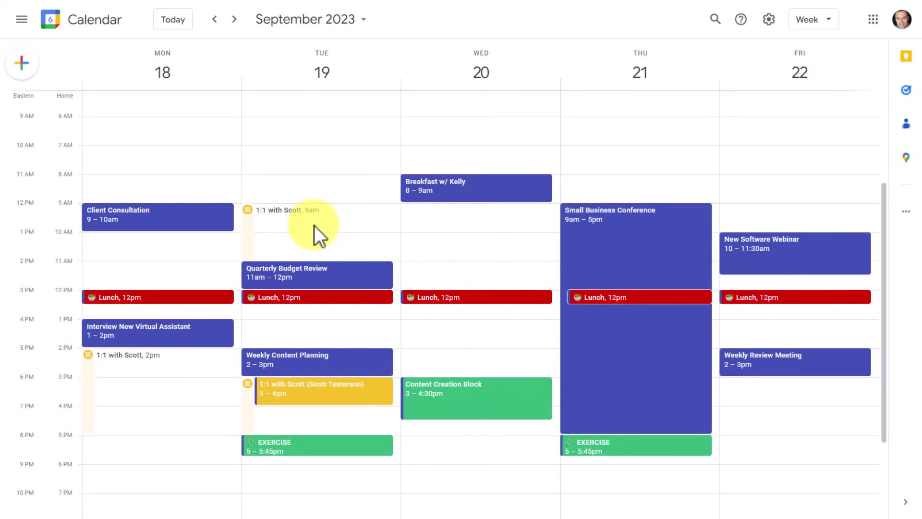
- Open the sharing options of the appointment schedule from Tuesday's 9am block and copy the booking page link
click(249, 235)
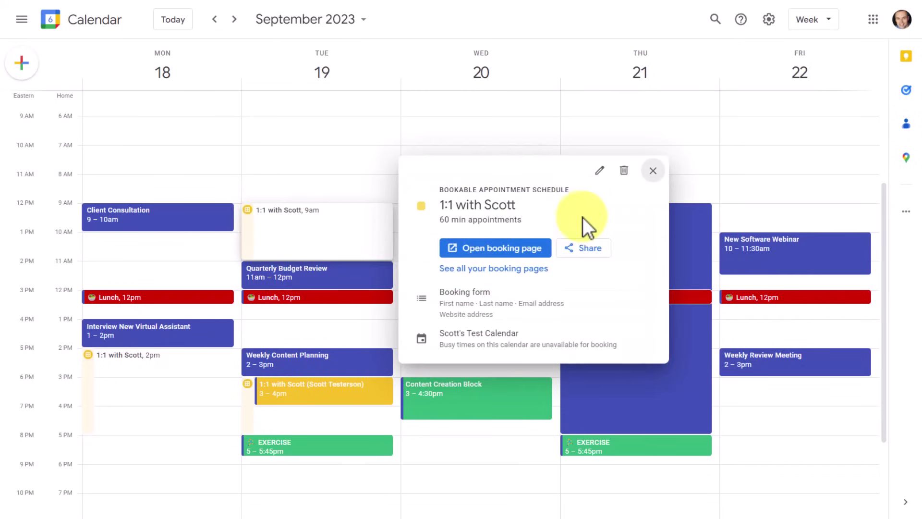
click(584, 249)
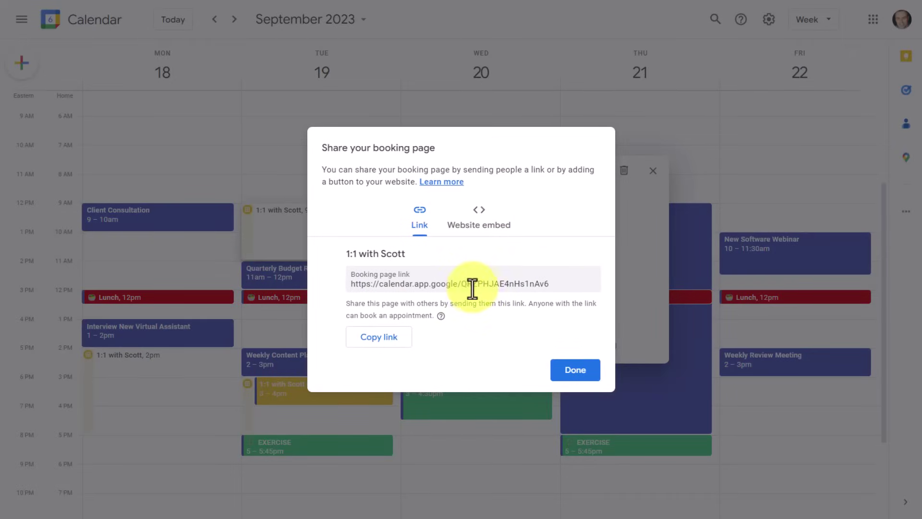
click(387, 343)
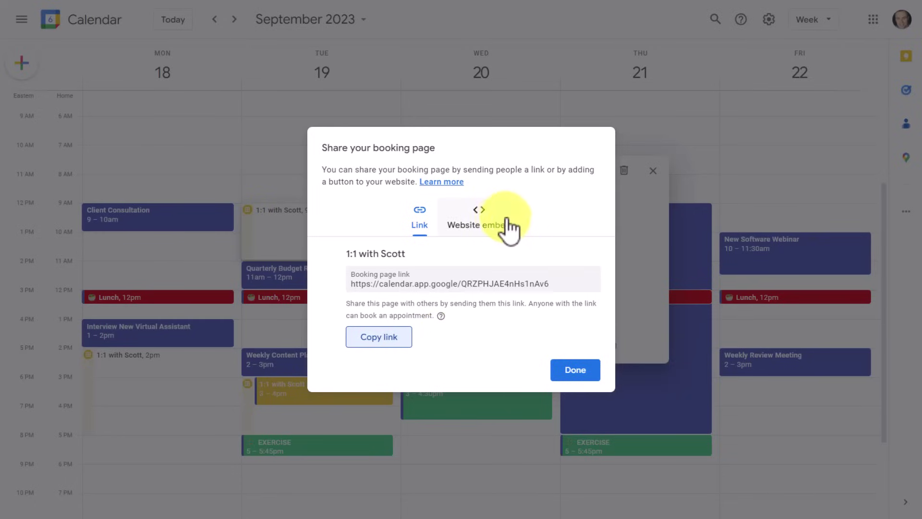
- Set up the website embed button with popup, changing its text to "Book", the host's first name and "Now"
click(478, 209)
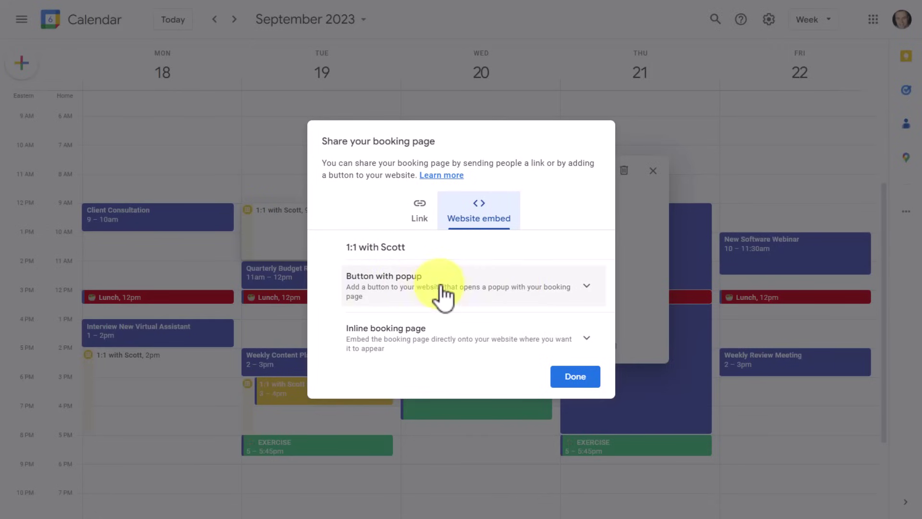
click(587, 288)
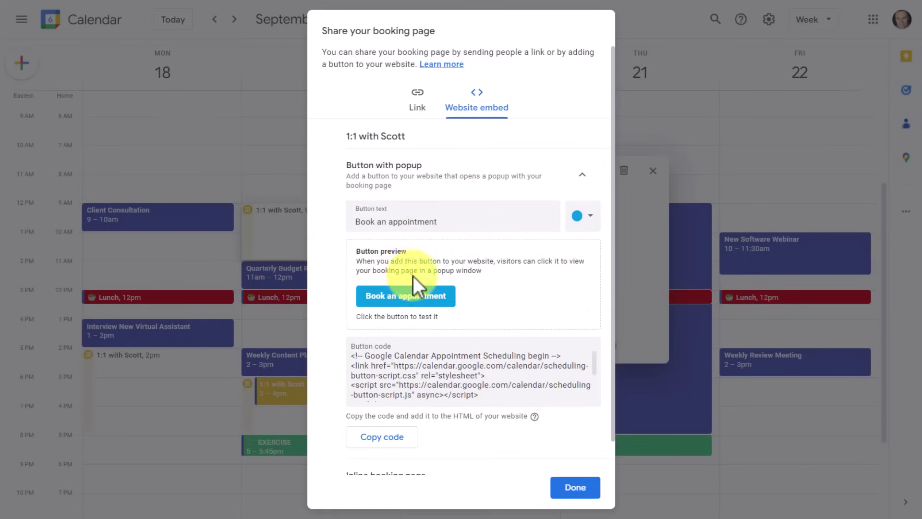
click(446, 223)
key(BackSpace)
key(BackSpace)
key(BackSpace)
key(BackSpace)
key(BackSpace)
key(BackSpace)
key(BackSpace)
key(BackSpace)
key(BackSpace)
key(BackSpace)
key(BackSpace)
key(BackSpace)
key(BackSpace)
key(BackSpace)
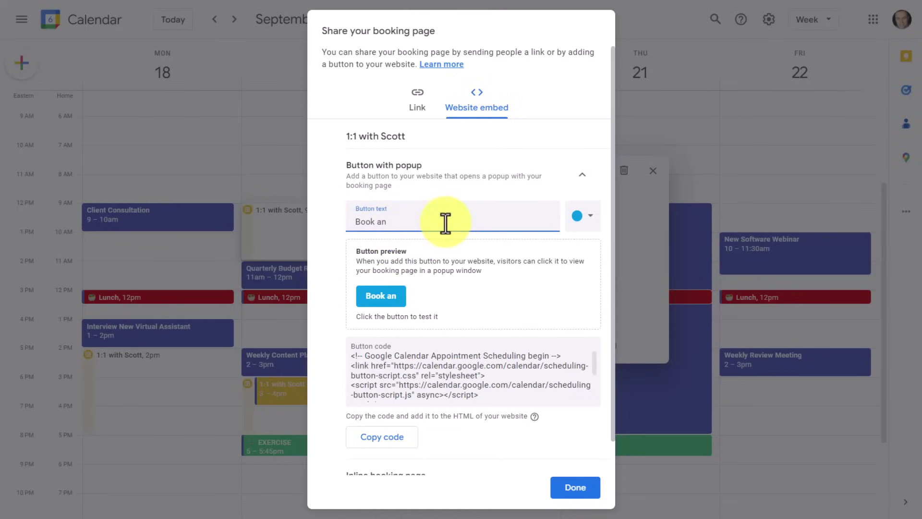
text(Scott Now)
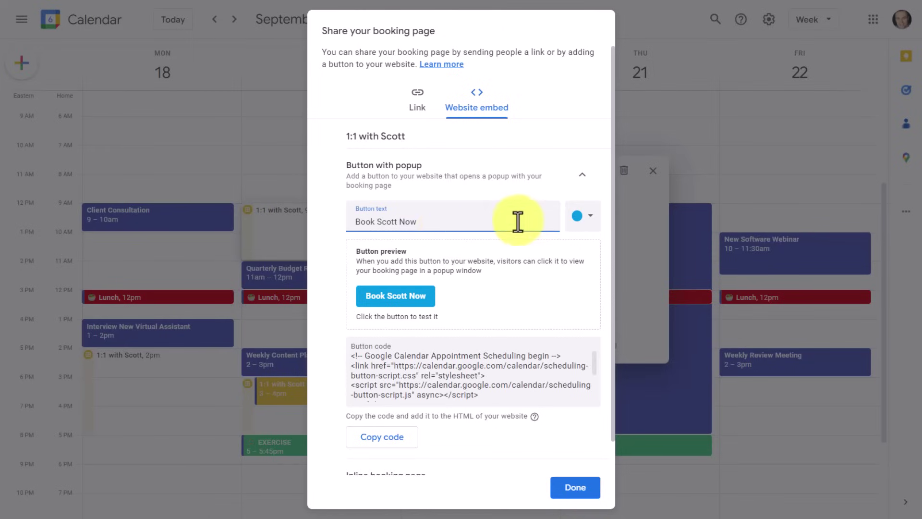
- Change the embed button's color to the light green swatch and check the option for adding a custom color
click(587, 219)
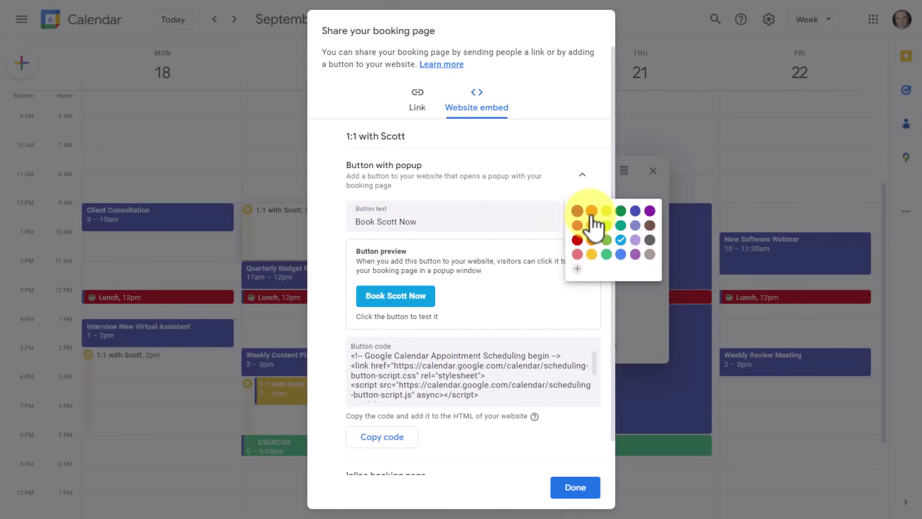
click(606, 254)
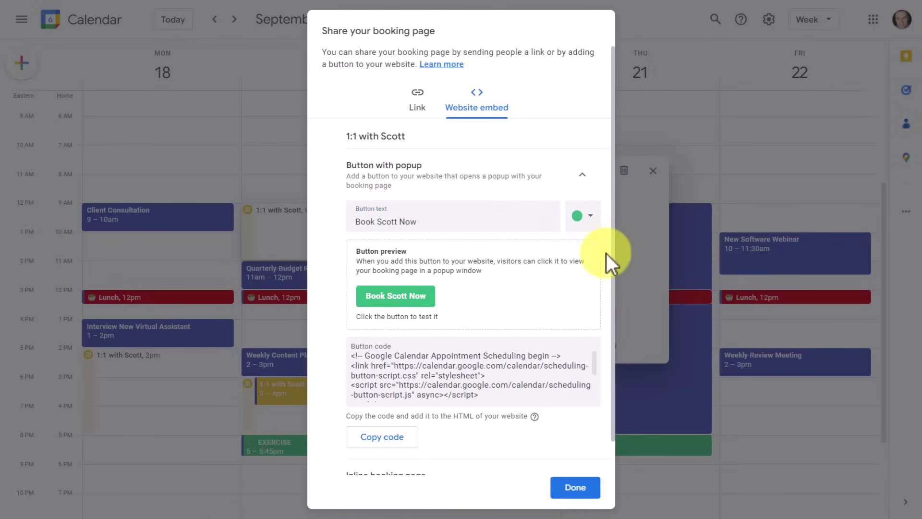
click(588, 220)
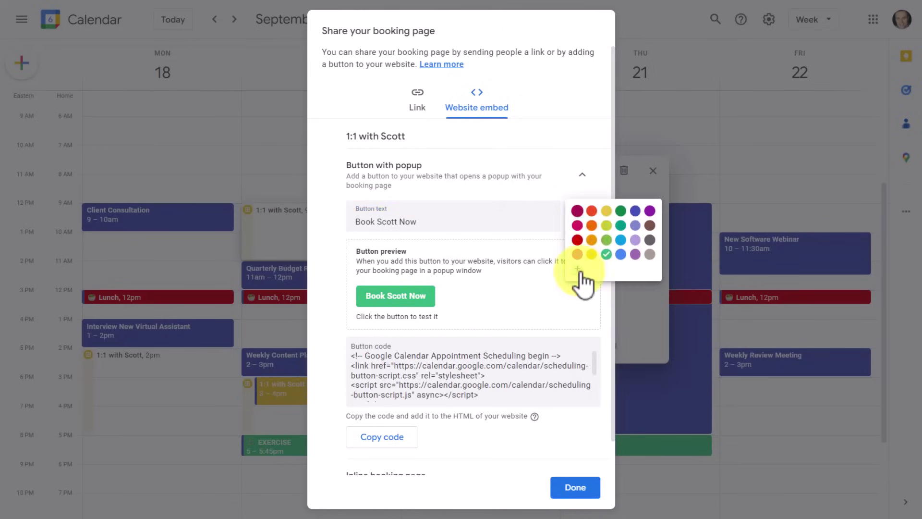
click(543, 290)
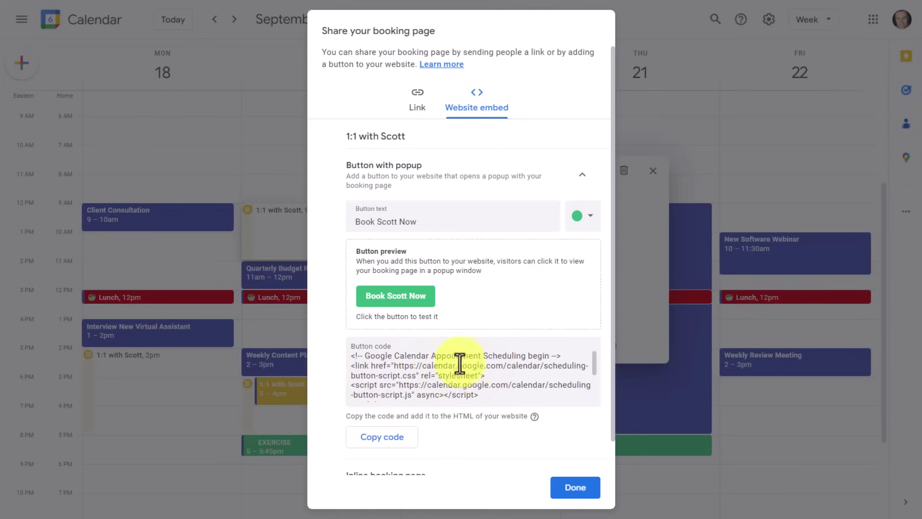
- Copy the embed button's code and test the preview button to open the booking page popup
click(382, 437)
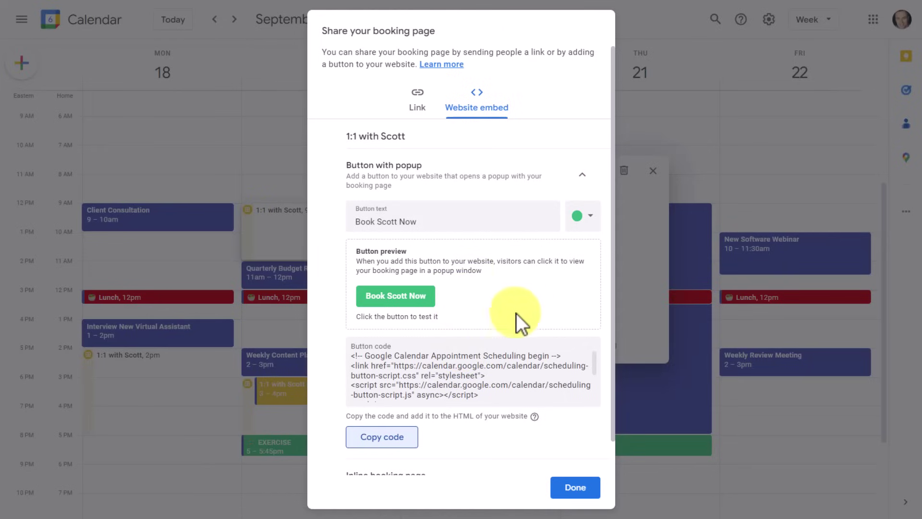
click(396, 303)
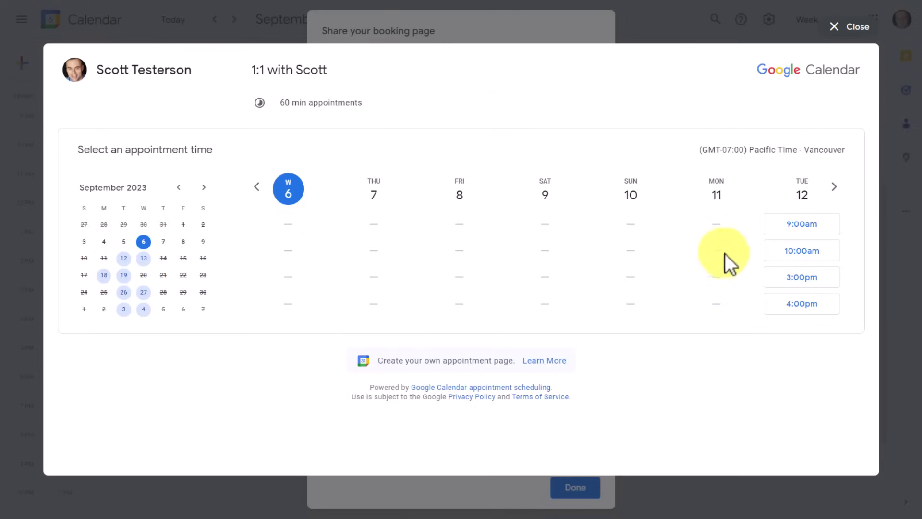
- Close the booking popup preview and copy the embed code for the inline booking page
click(840, 27)
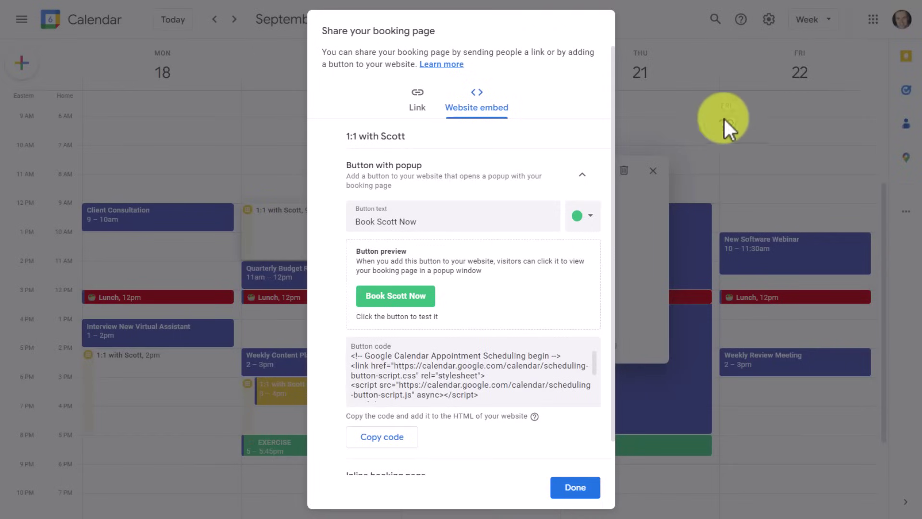
click(572, 179)
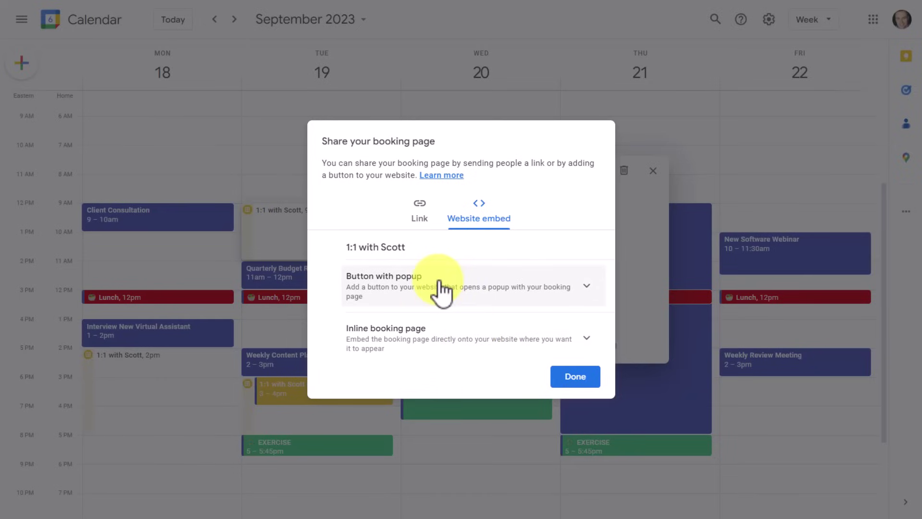
click(589, 344)
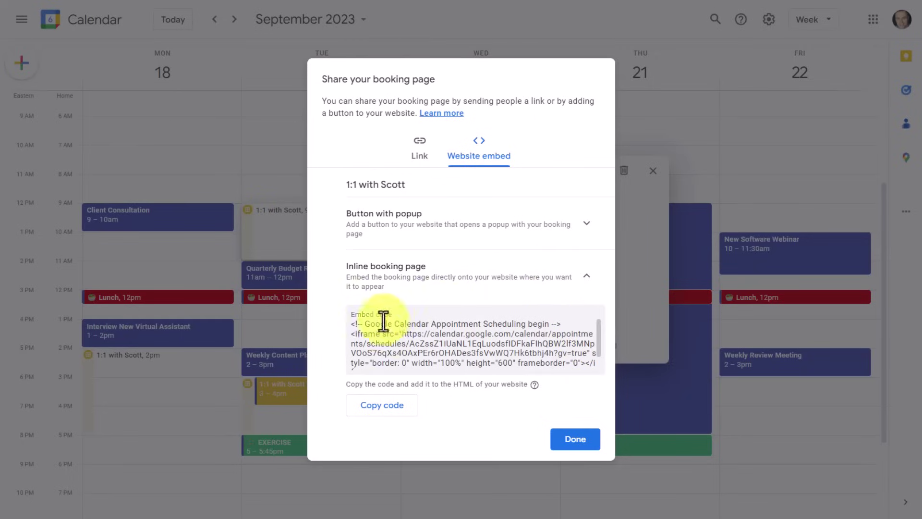
click(375, 407)
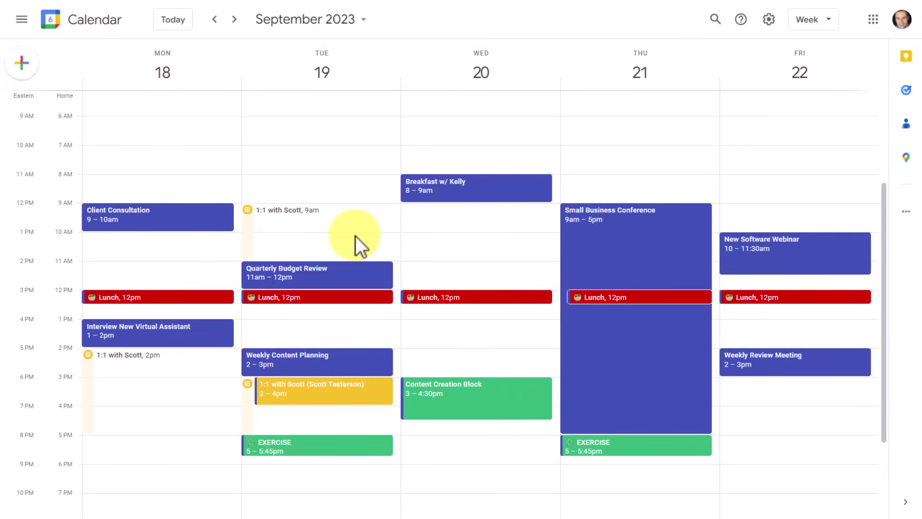
- Remove the appointment availability on Tuesday, September 19 from 9:00 to 11:00am for this week only
click(248, 228)
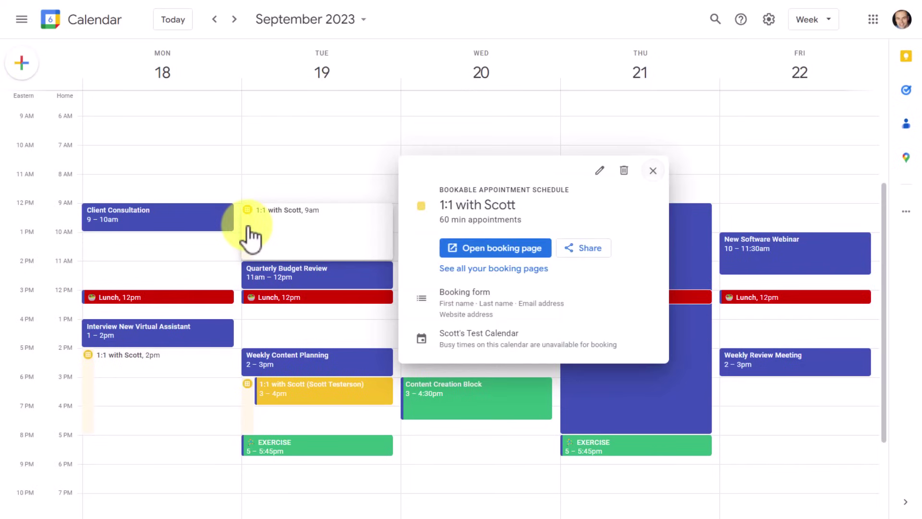
click(624, 171)
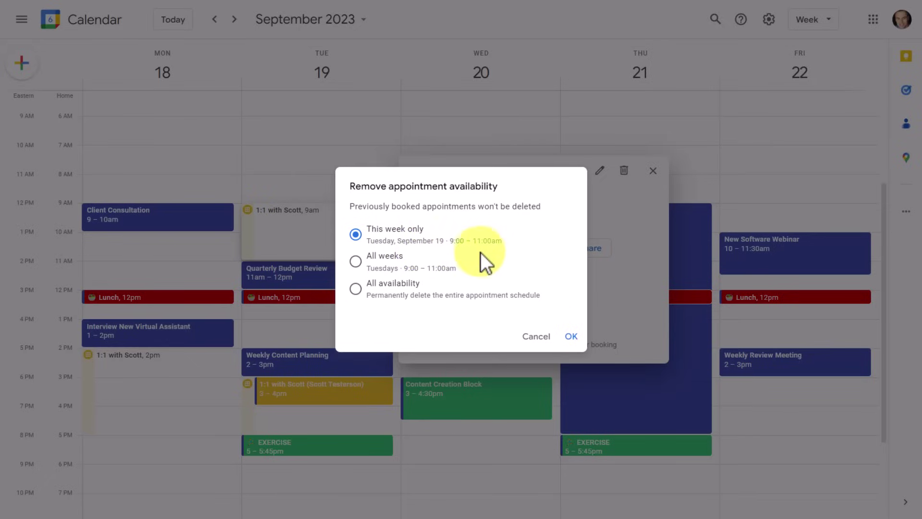
click(572, 337)
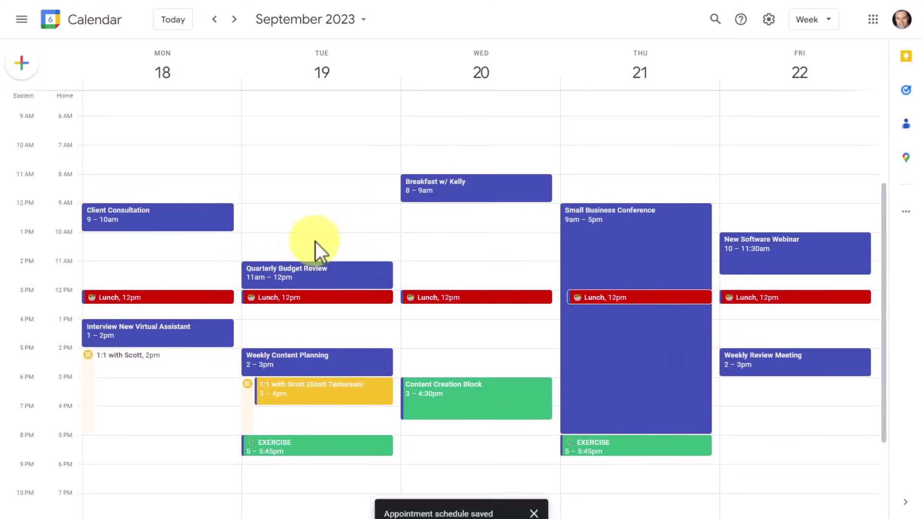
- In the week of September 11, start removing availability from Tuesday's 9am appointment block, trying All weeks before selecting All availability
click(220, 20)
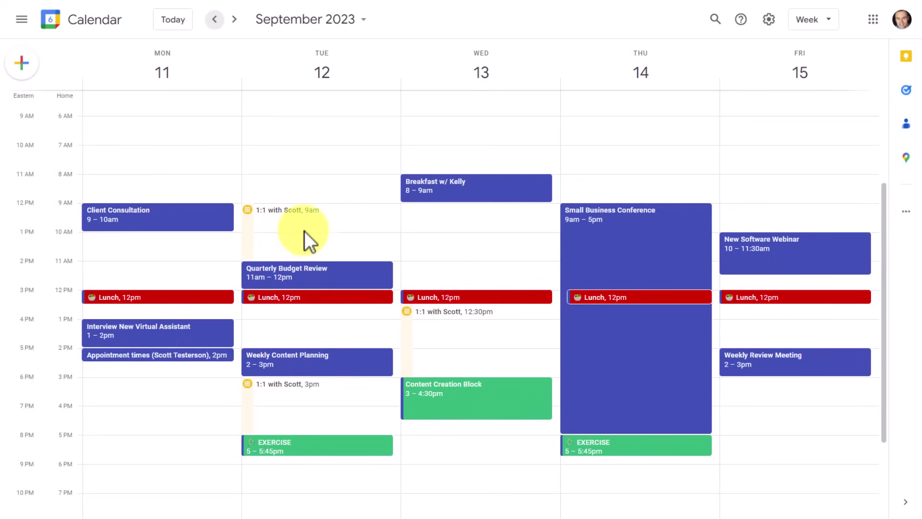
click(248, 232)
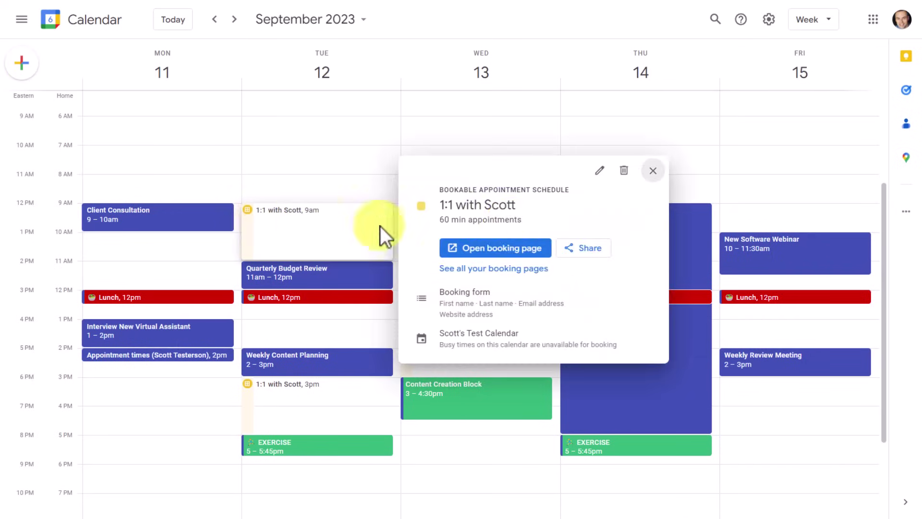
click(624, 169)
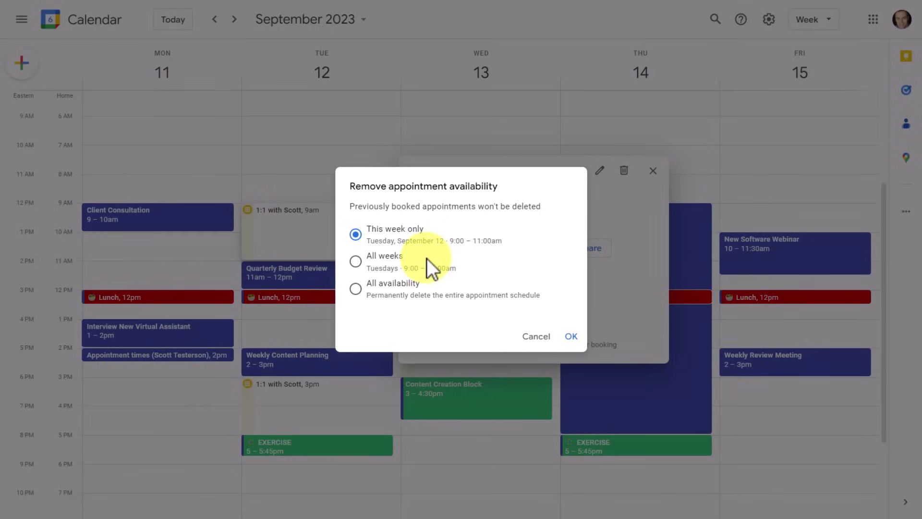
click(357, 264)
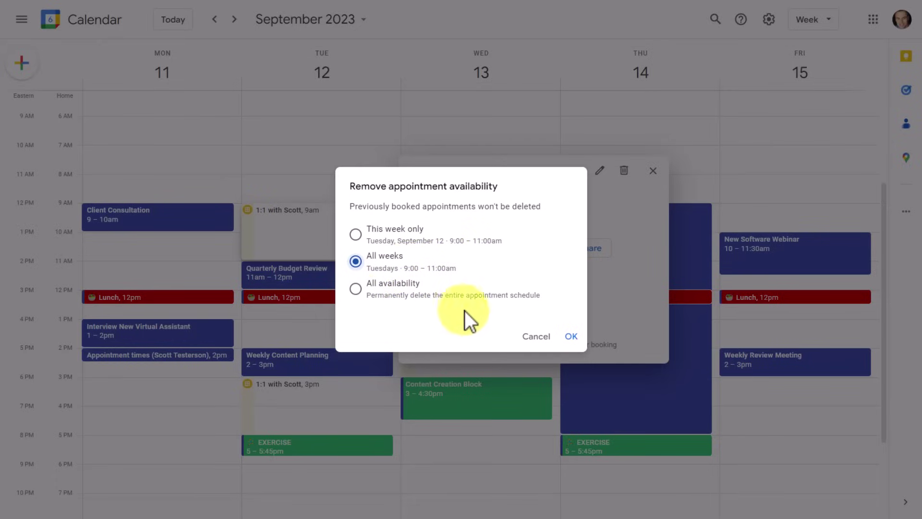
click(357, 292)
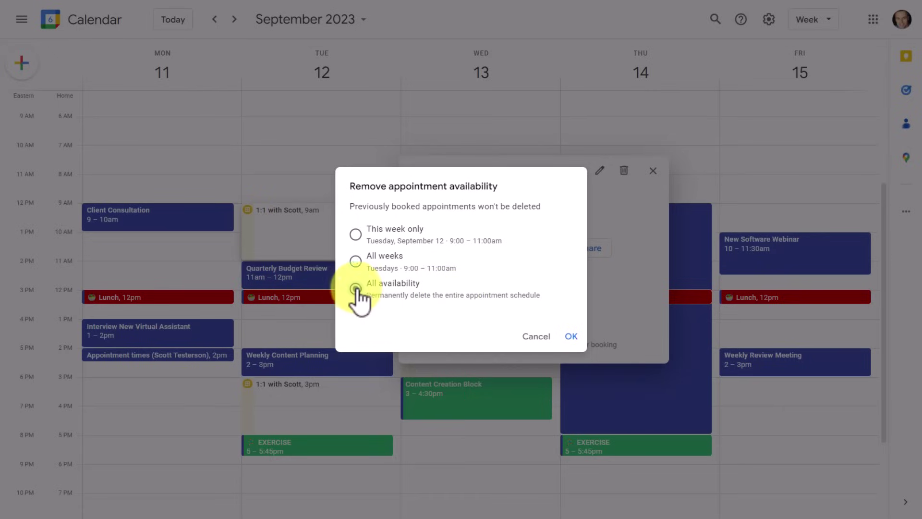